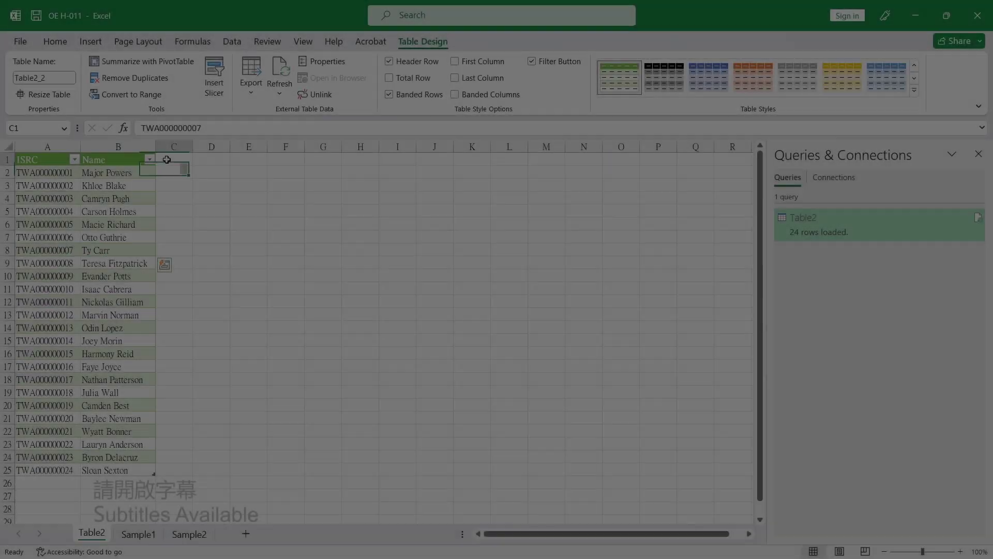
text(Commen)
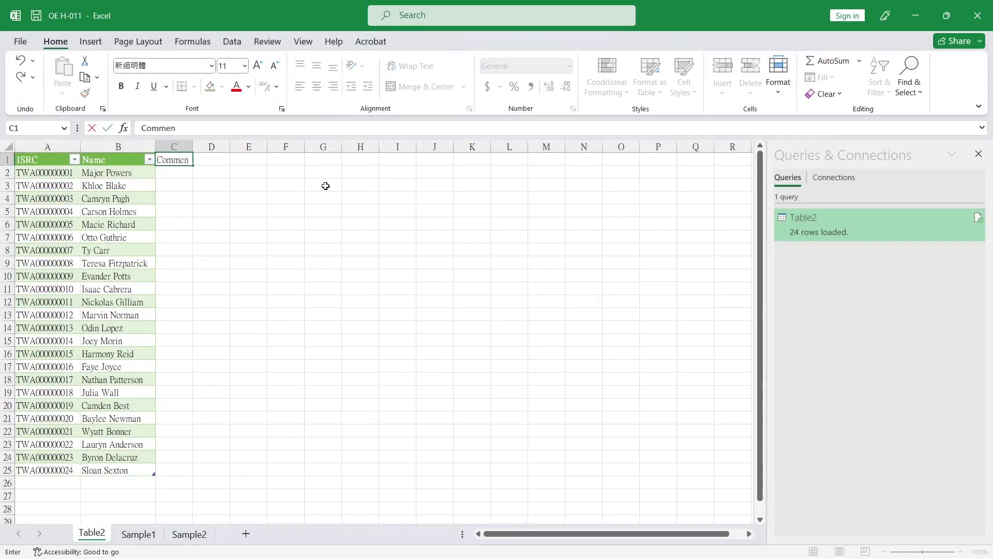
text(t)
- Add a Comment column to Table2 and paste the row 8 and row 15 ISRCs (TWA000000014) as comments
key(Return)
click(46, 250)
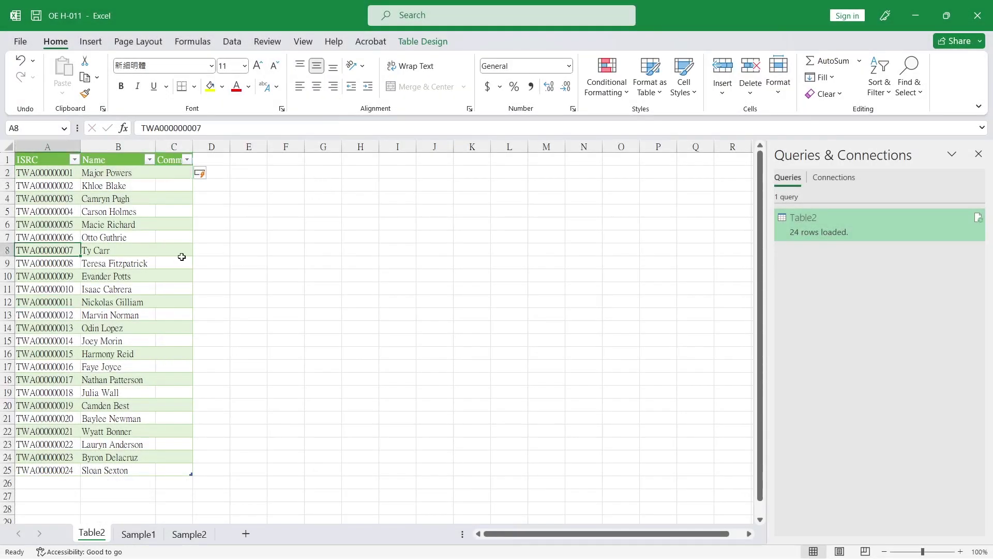
key(ctrl+c)
click(174, 250)
key(ctrl+v)
click(46, 341)
key(ctrl+c)
click(174, 340)
key(ctrl+v)
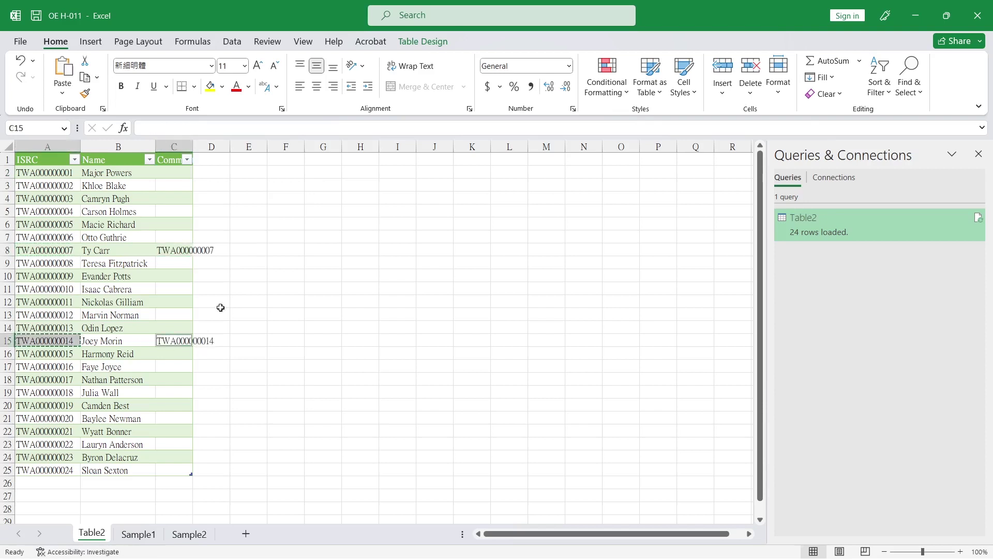
double_click(193, 147)
click(324, 289)
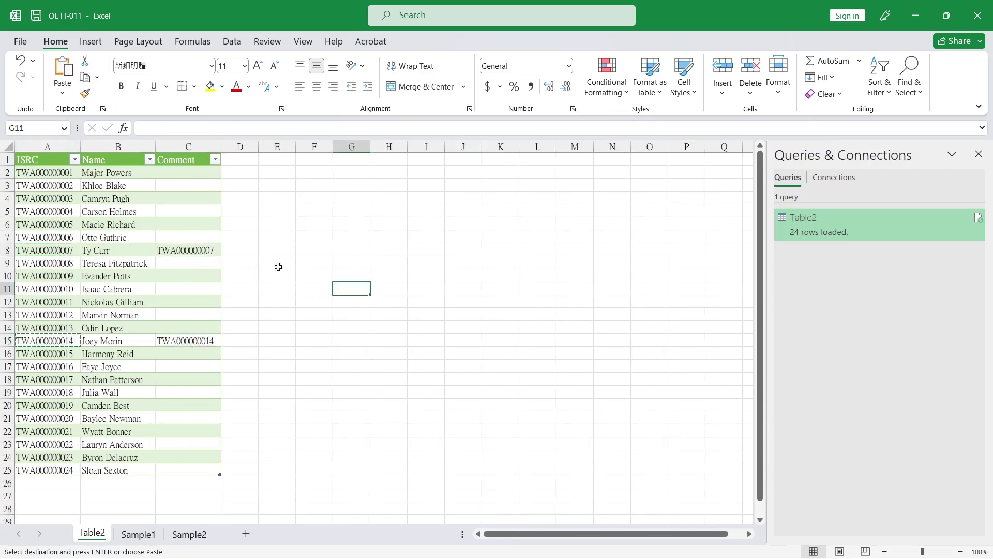
- Delete the TWA000000003 row from the Sample1 sheet
click(138, 534)
click(6, 198)
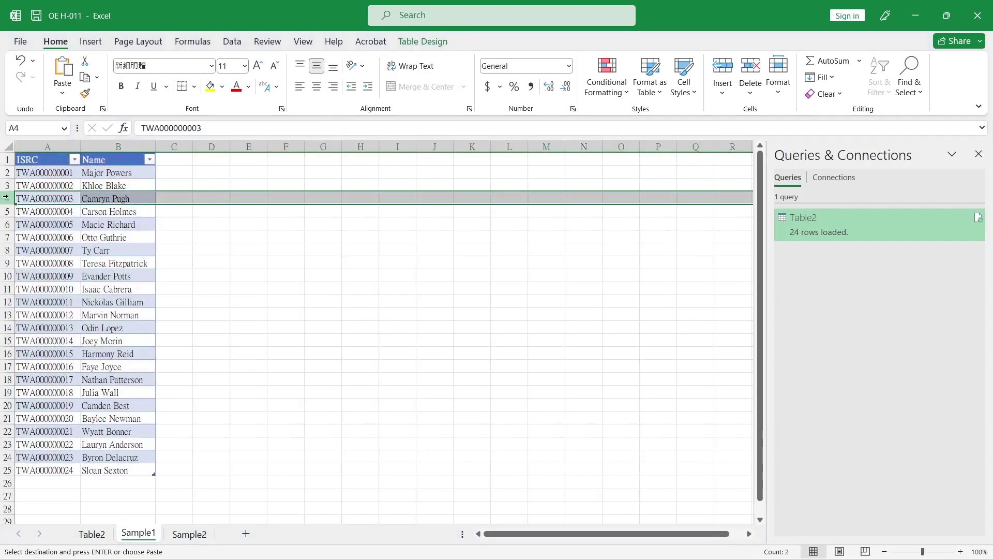
right_click(6, 198)
click(42, 347)
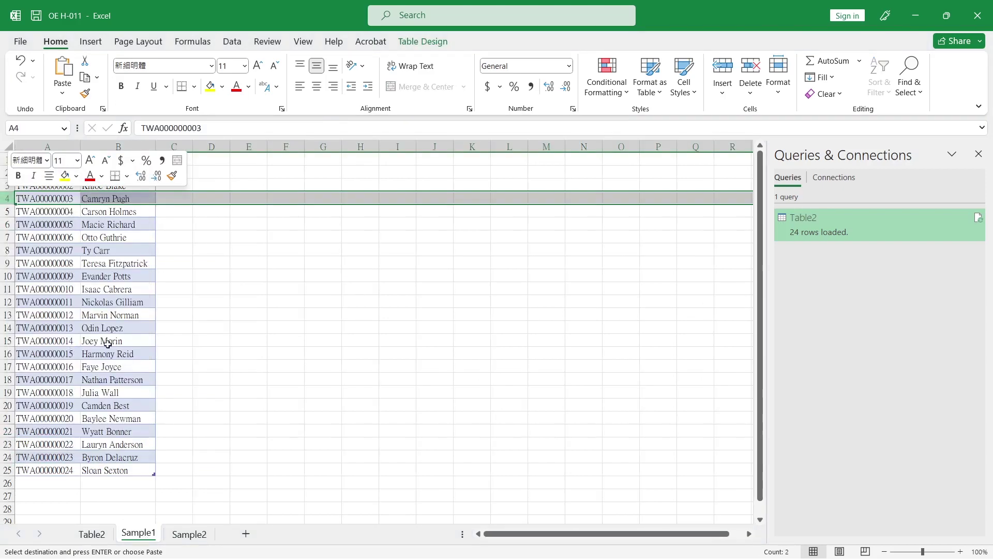
click(248, 314)
- Refresh the Table2 query and highlight rows 8 and 15 to show the shifted comments
click(83, 536)
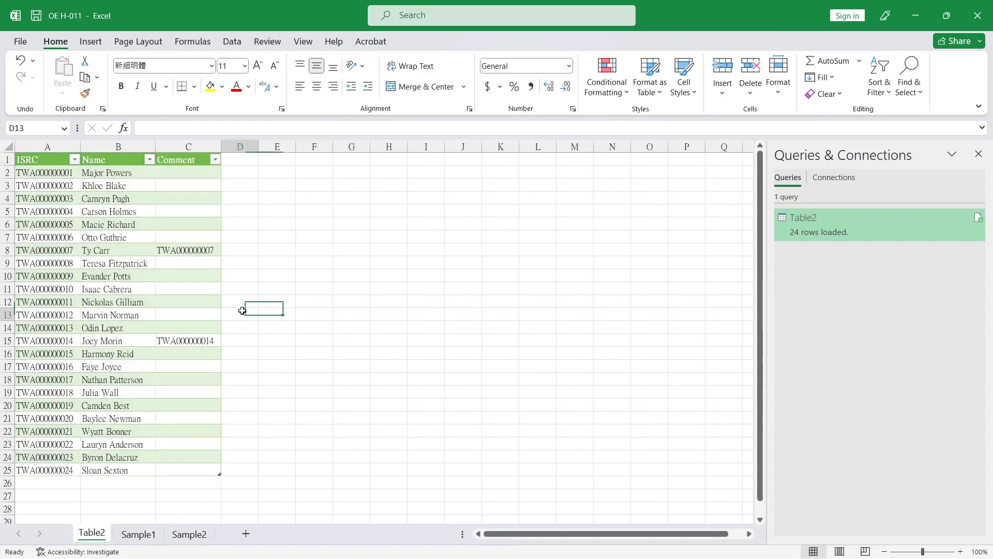
click(188, 276)
click(890, 223)
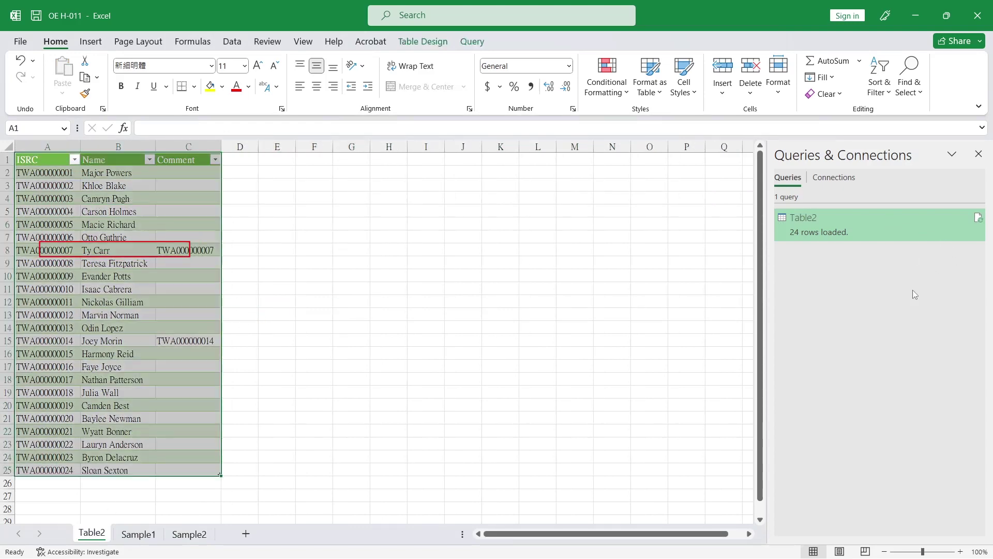
right_click(890, 223)
click(900, 289)
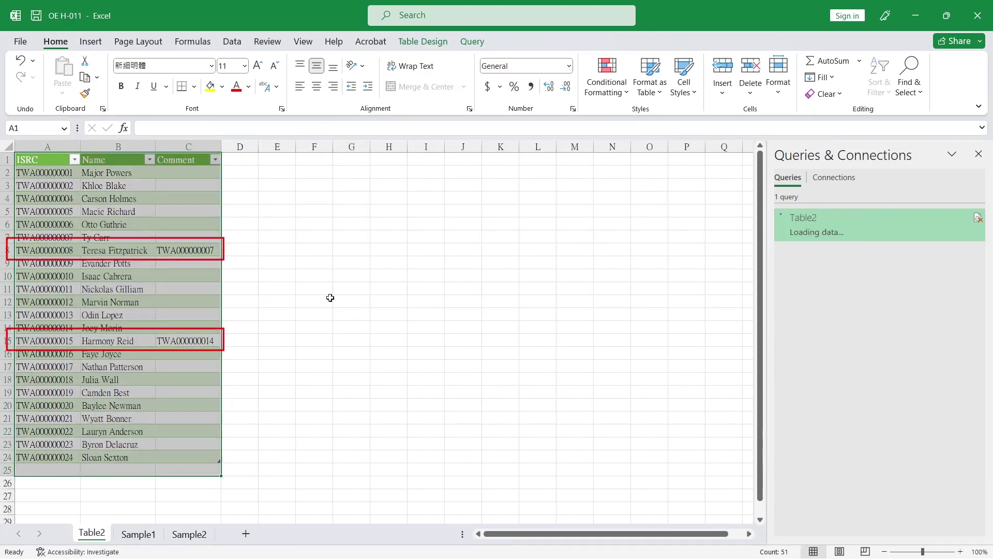
drag(44, 249, 169, 248)
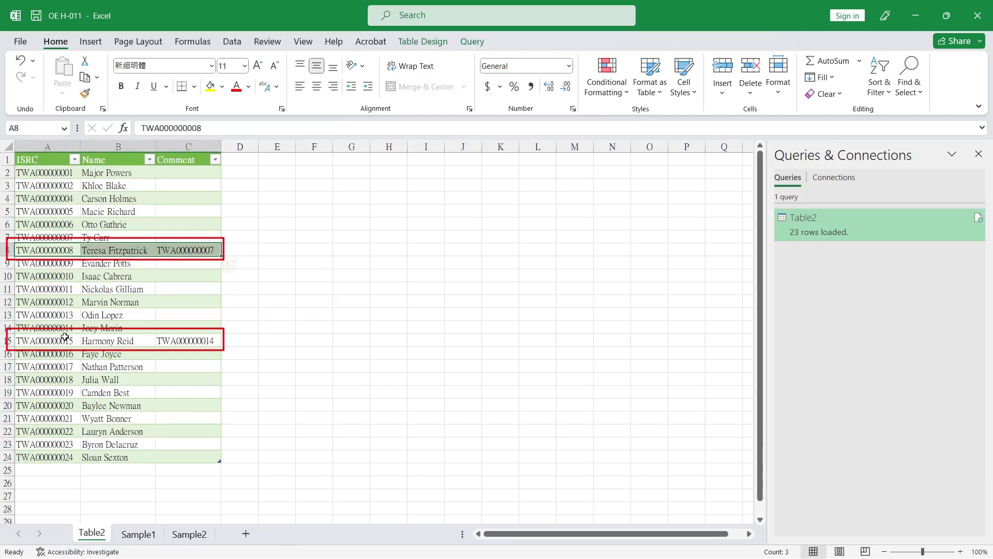
drag(45, 341, 171, 342)
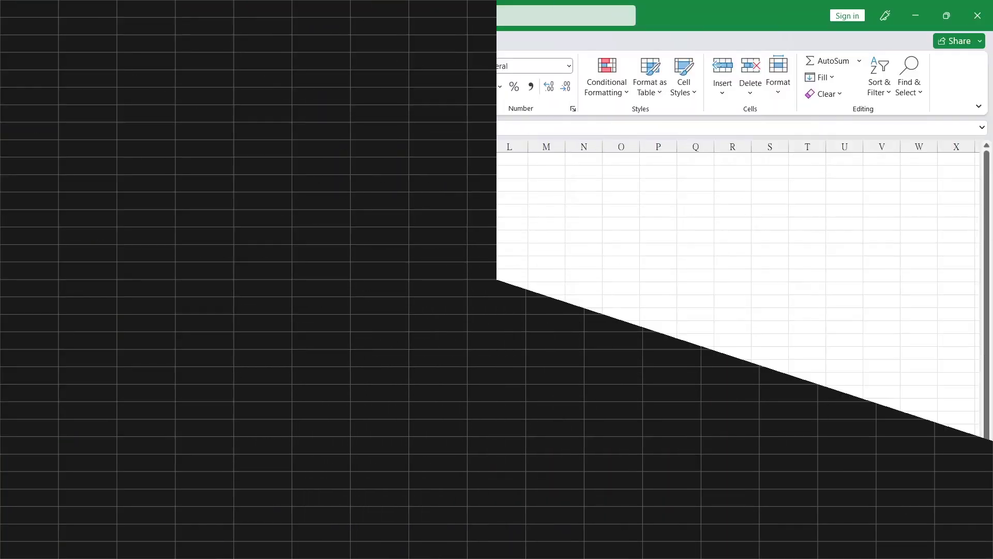
- Create a headed table from Sample1's range via From Table/Range and load it as Table1
drag(29, 161, 116, 470)
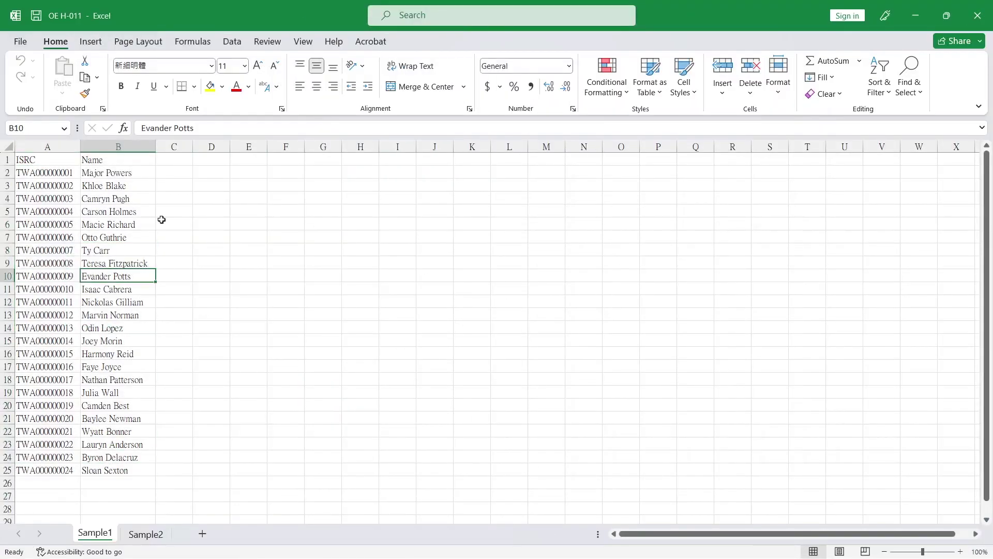
click(232, 41)
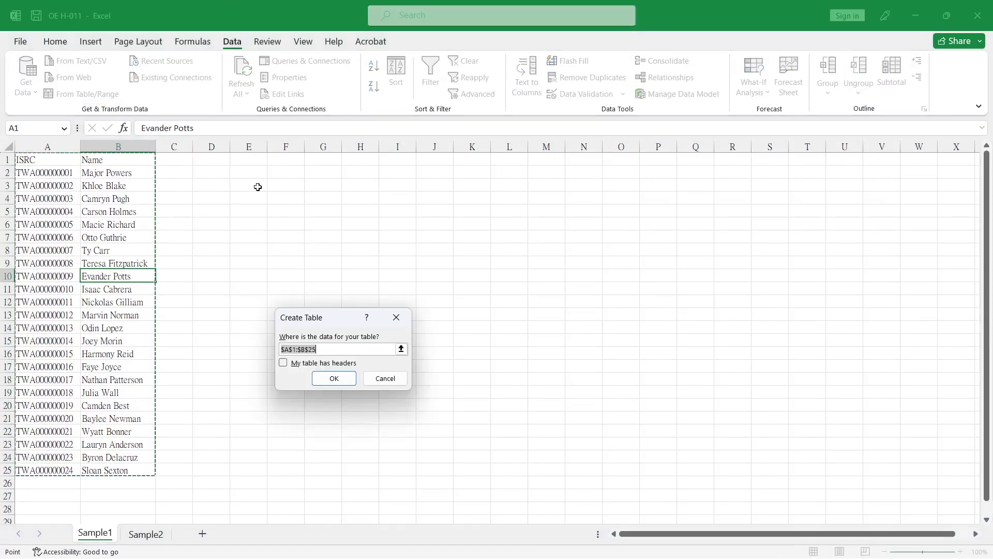
click(283, 363)
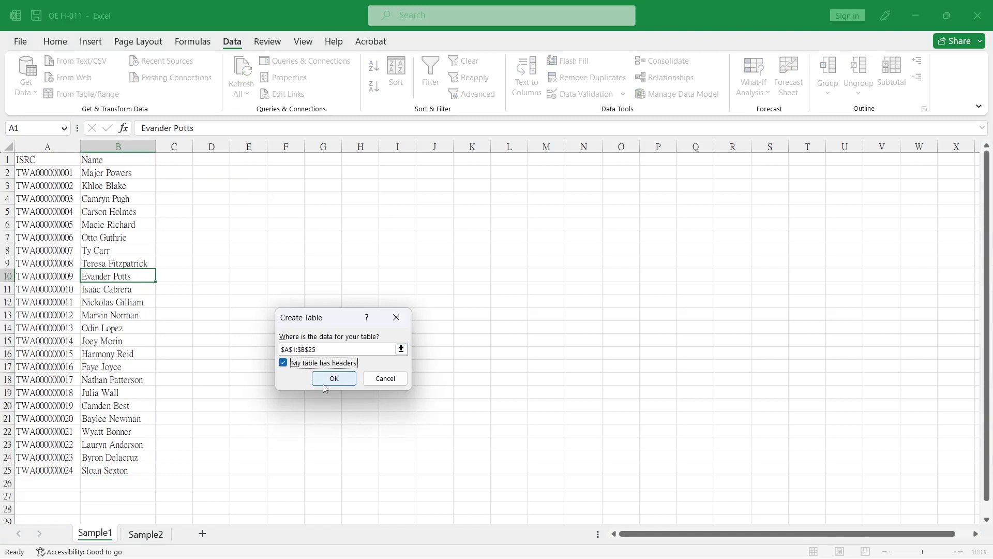
click(333, 377)
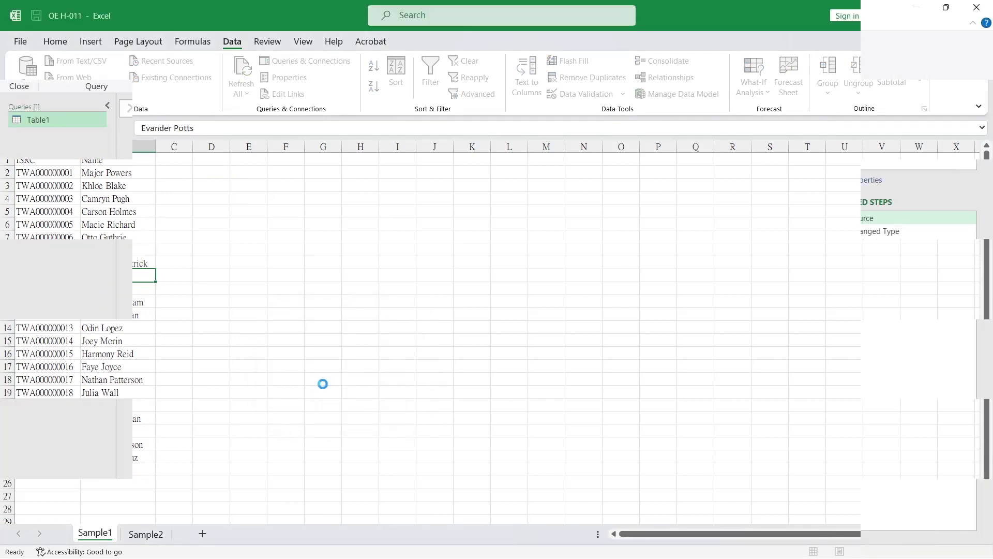
click(20, 56)
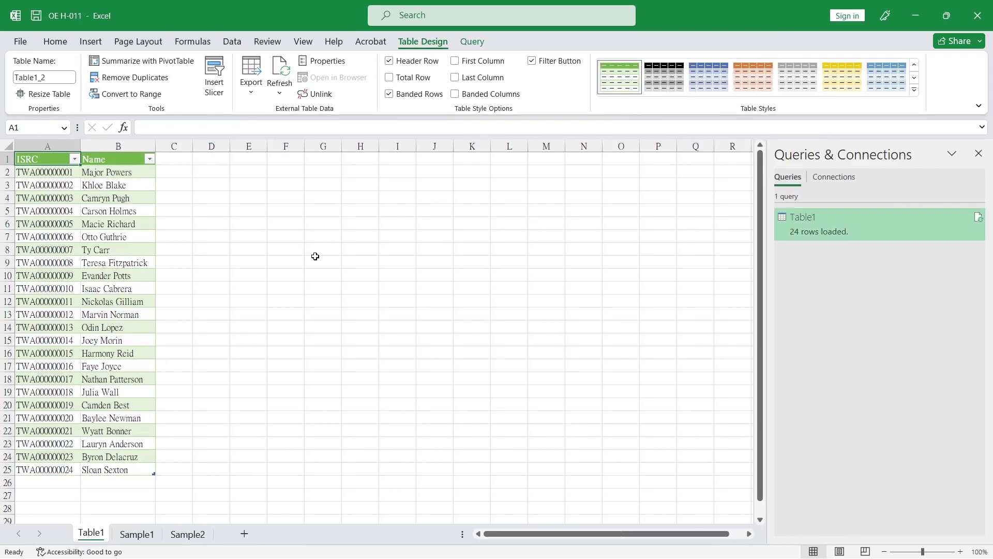
- Add a Comment header to Table1 and paste TWA000000007 beside row 8
click(315, 256)
click(174, 159)
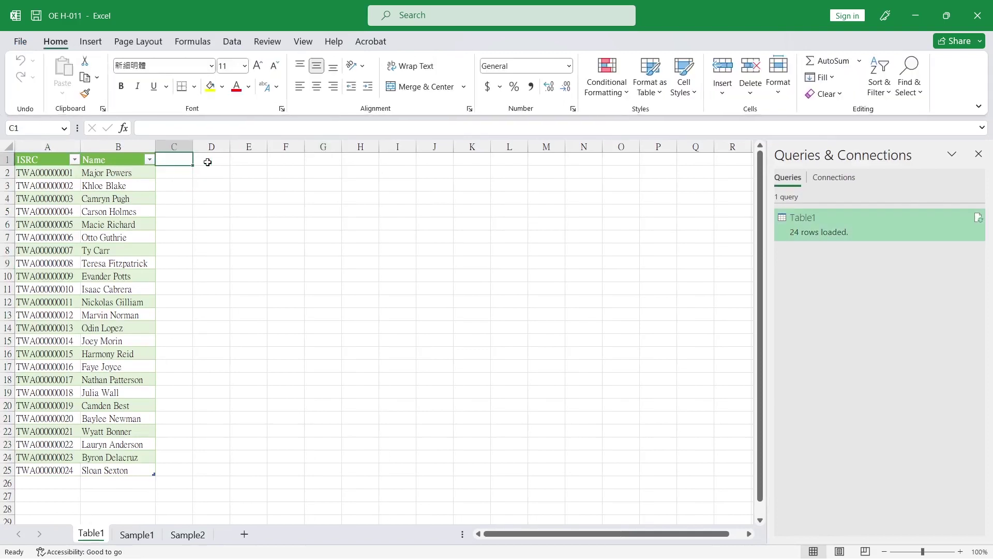
text(Comment)
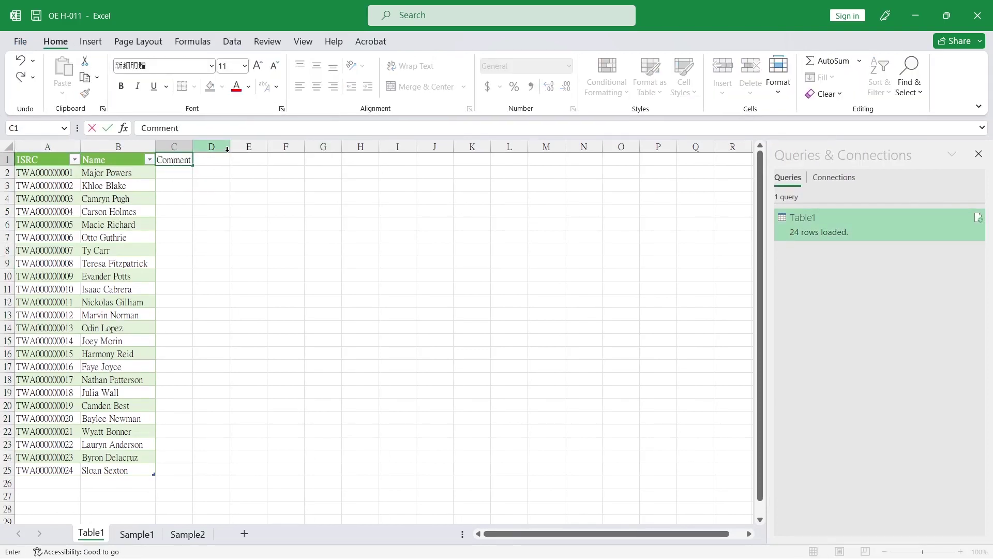
key(Return)
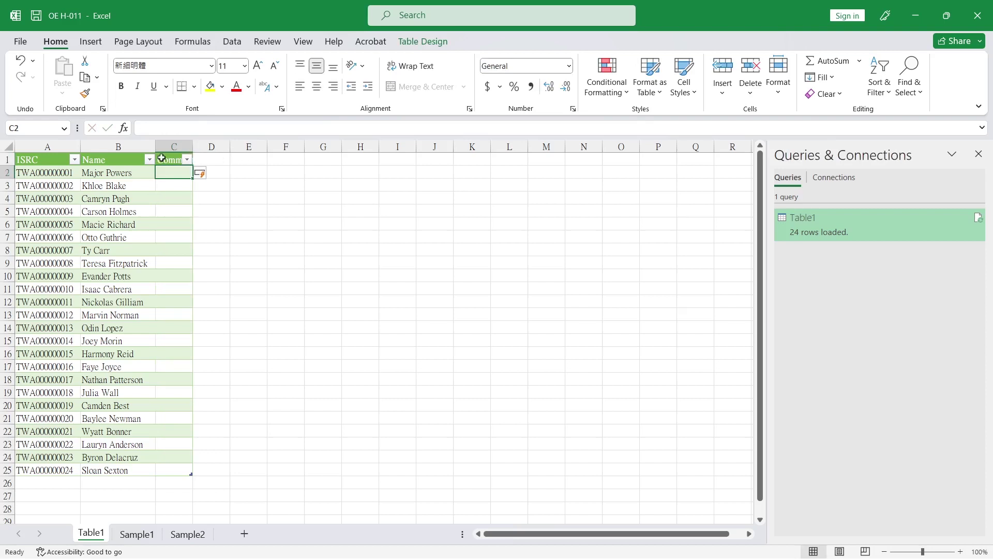
click(169, 237)
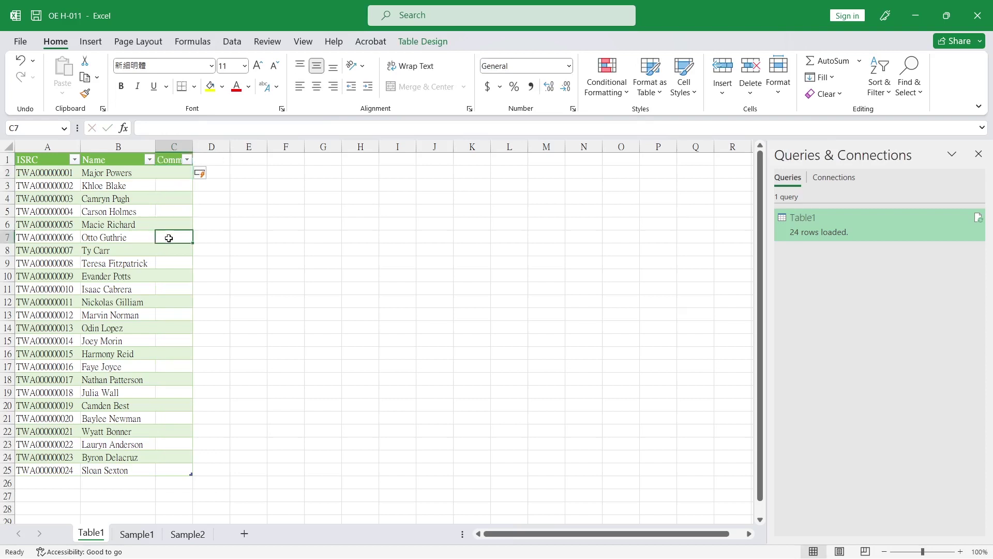
click(47, 250)
key(ctrl+c)
click(174, 251)
key(ctrl+v)
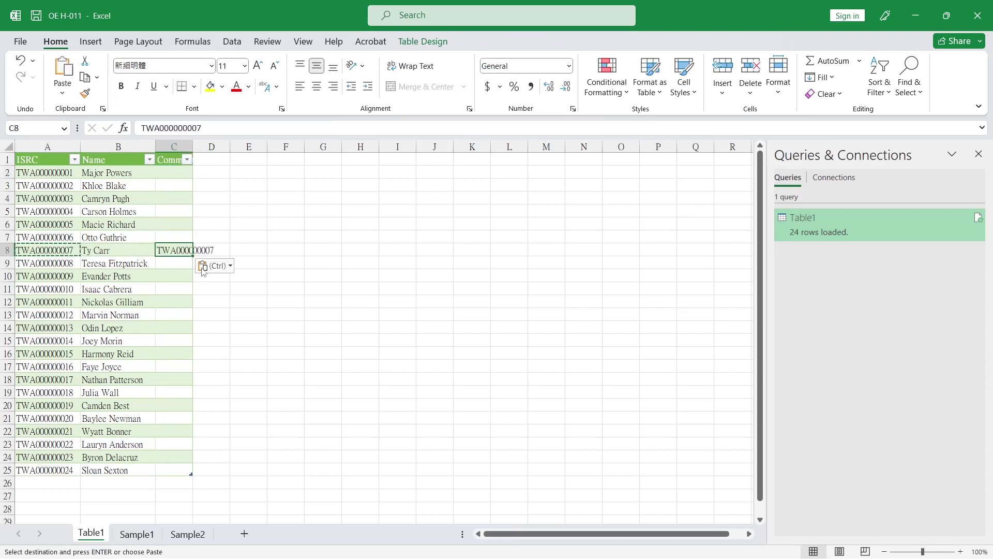
- Paste TWA000000016 beside row 17 and widen column C to fit the header
click(47, 367)
key(ctrl+c)
click(174, 366)
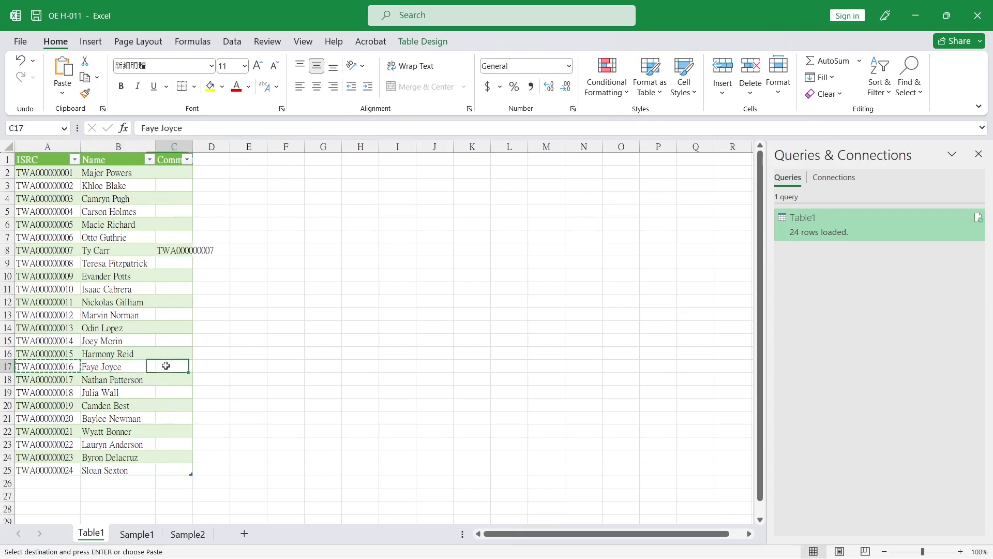
key(ctrl+v)
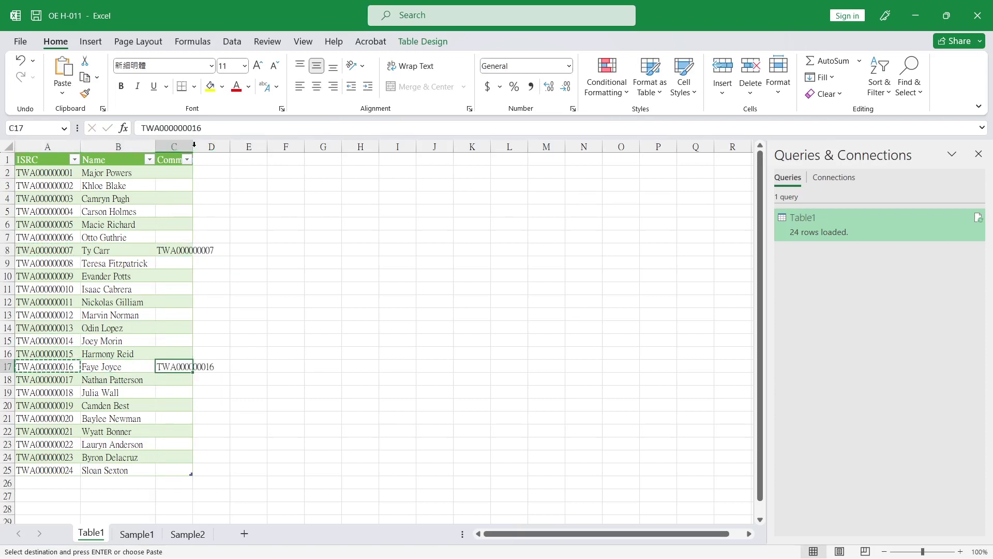
drag(193, 147, 221, 147)
click(276, 224)
click(173, 249)
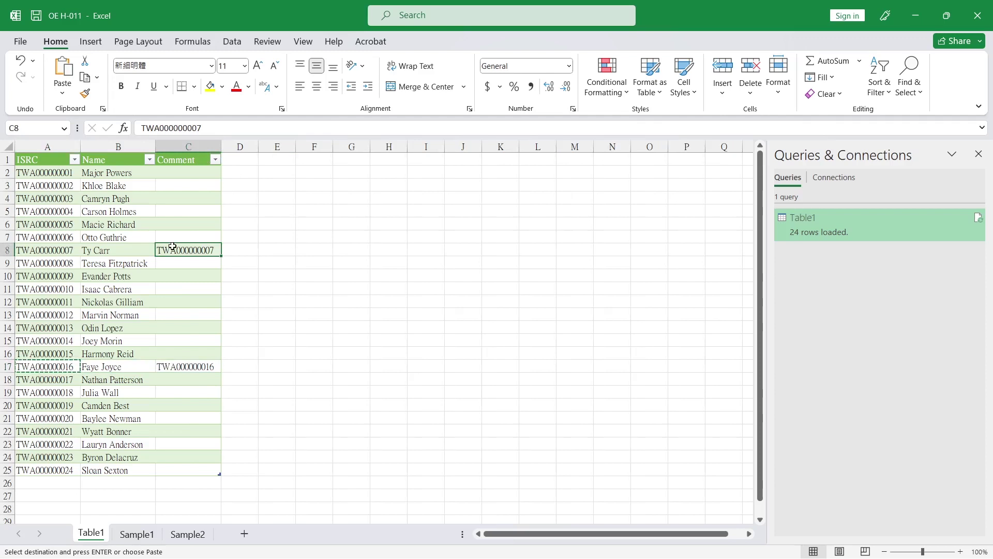
click(187, 288)
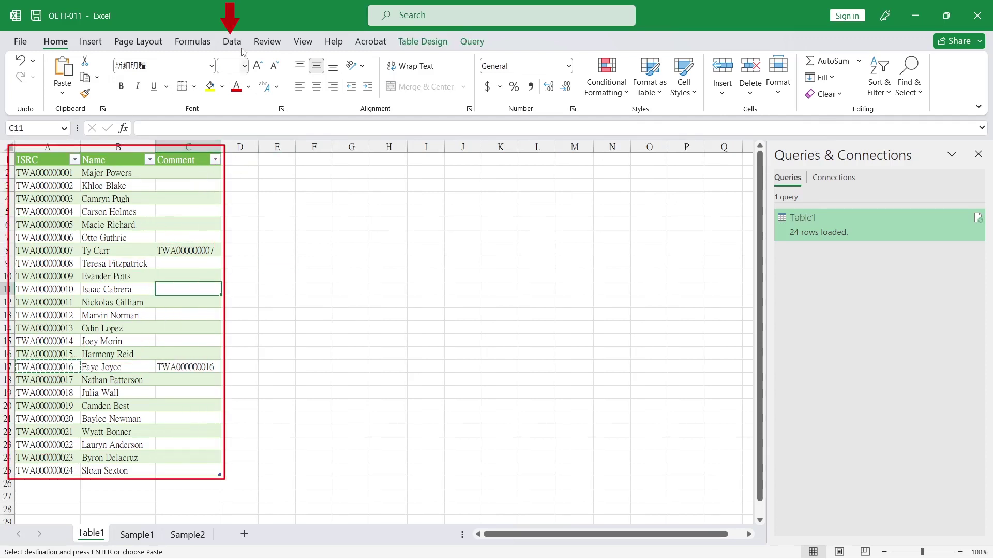
- Open the Table1 query in the Power Query Editor
click(232, 41)
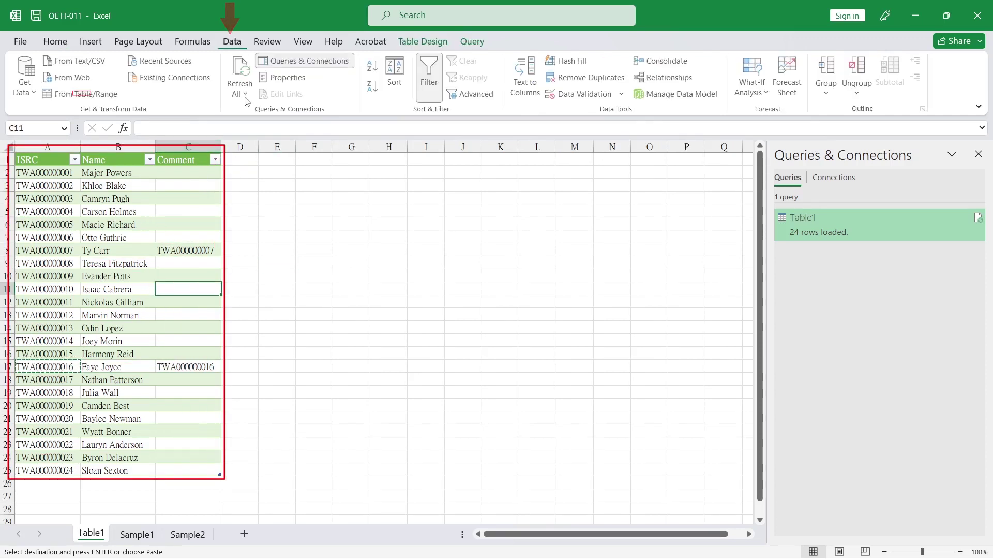
click(87, 93)
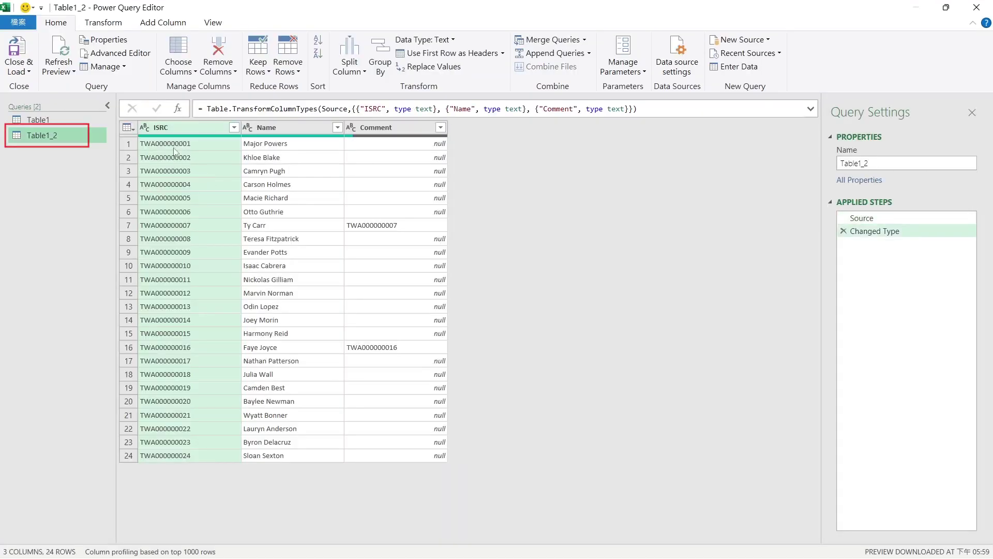
click(166, 143)
click(71, 119)
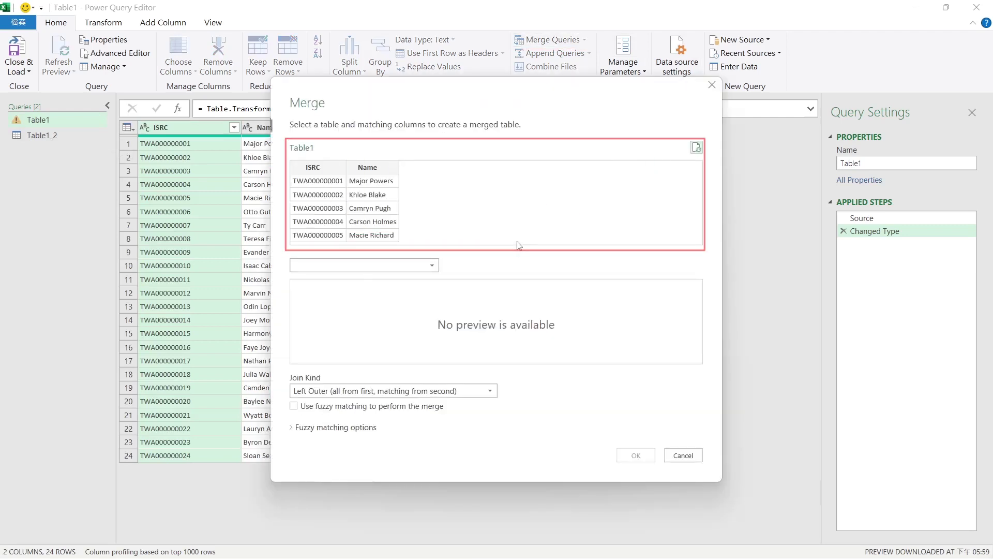
- Choose Table1_2 as the merge table and match on ISRC in both tables
click(423, 265)
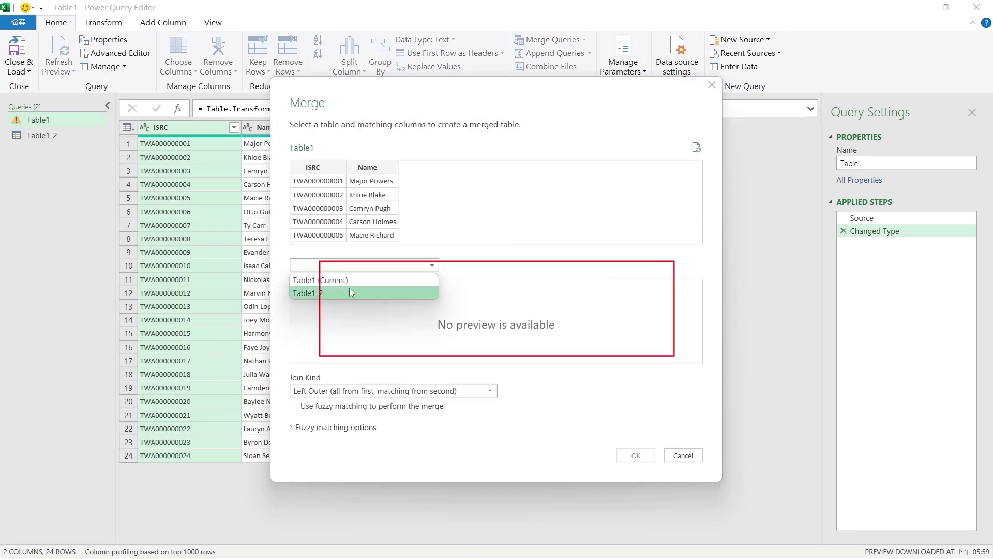
click(311, 288)
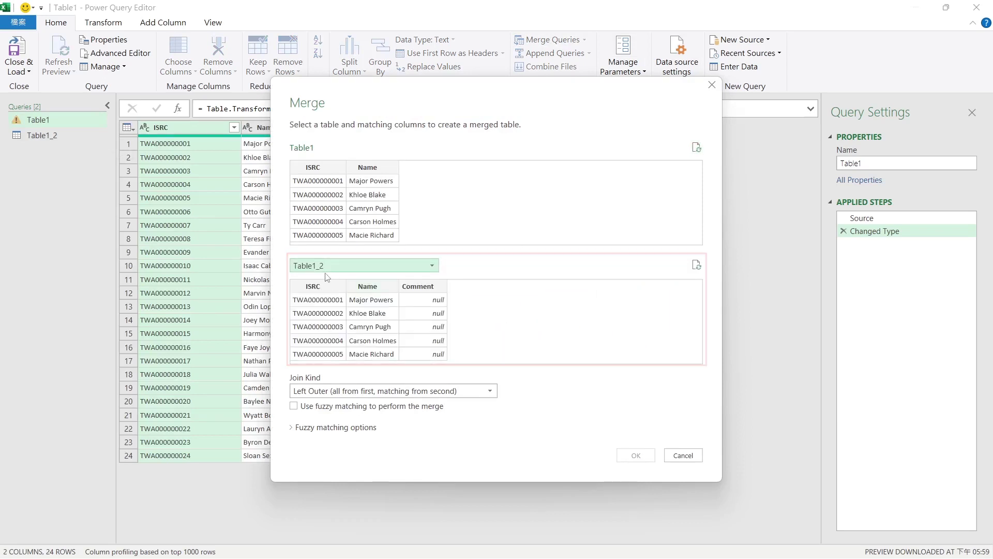
click(314, 287)
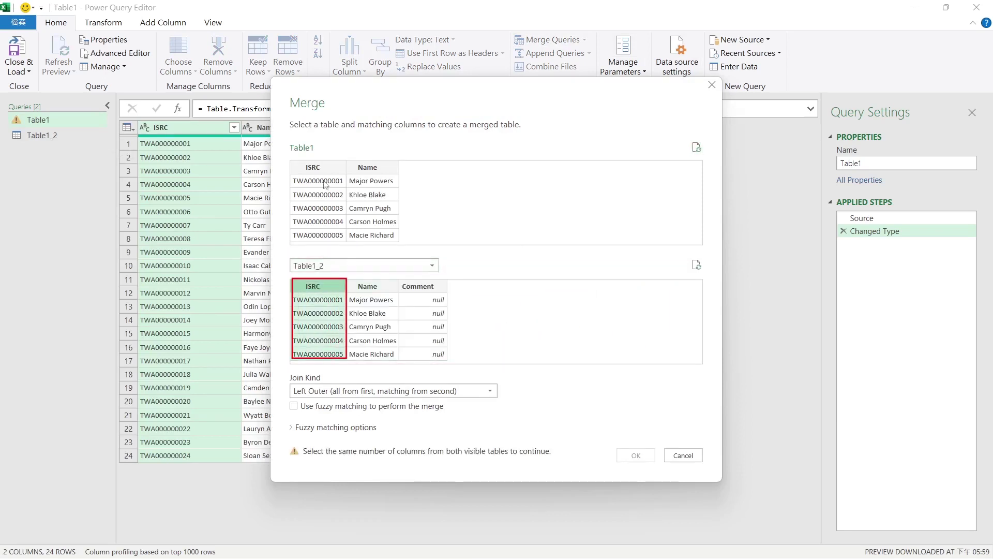
click(314, 166)
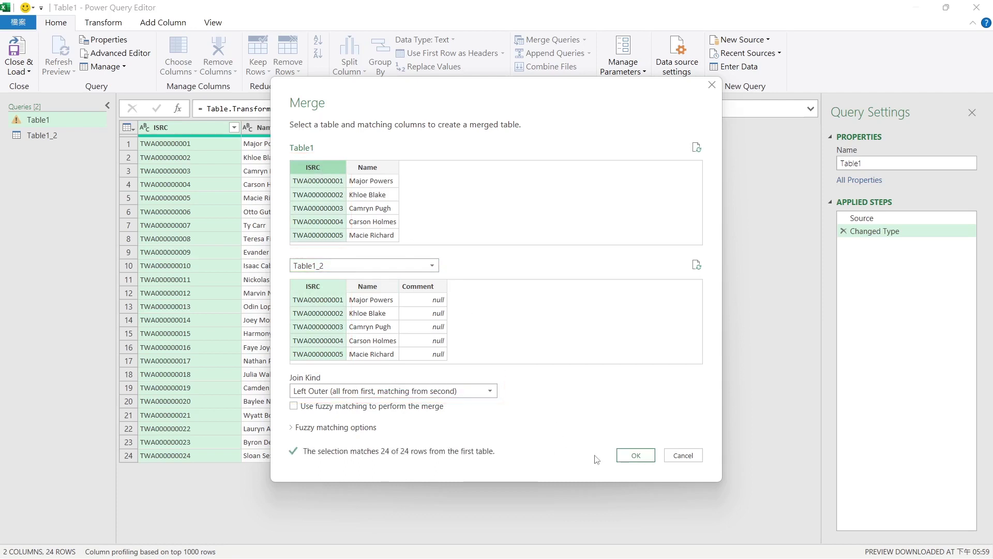
- Confirm the ISRC merge, expand only Table1_2's Comment column, and Close & Load
click(636, 456)
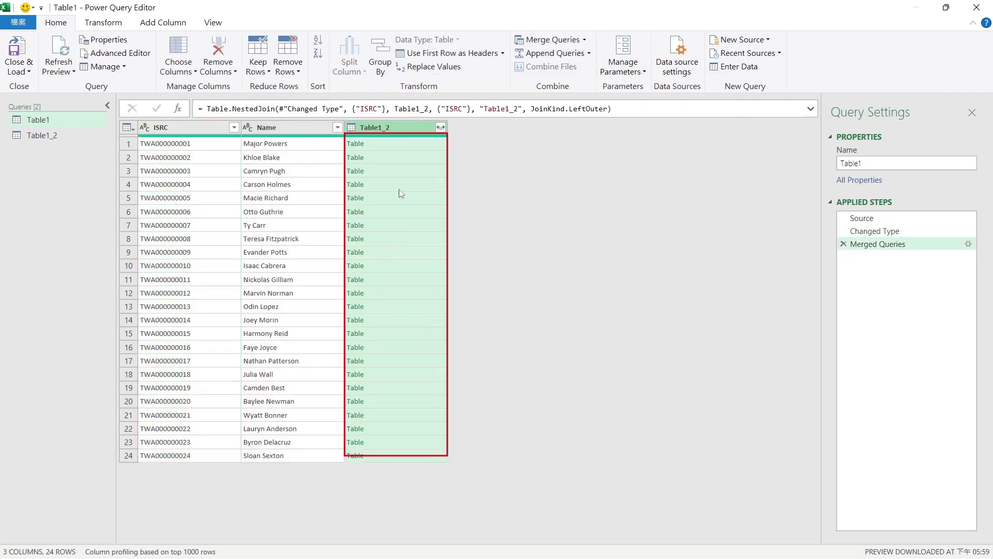
click(441, 127)
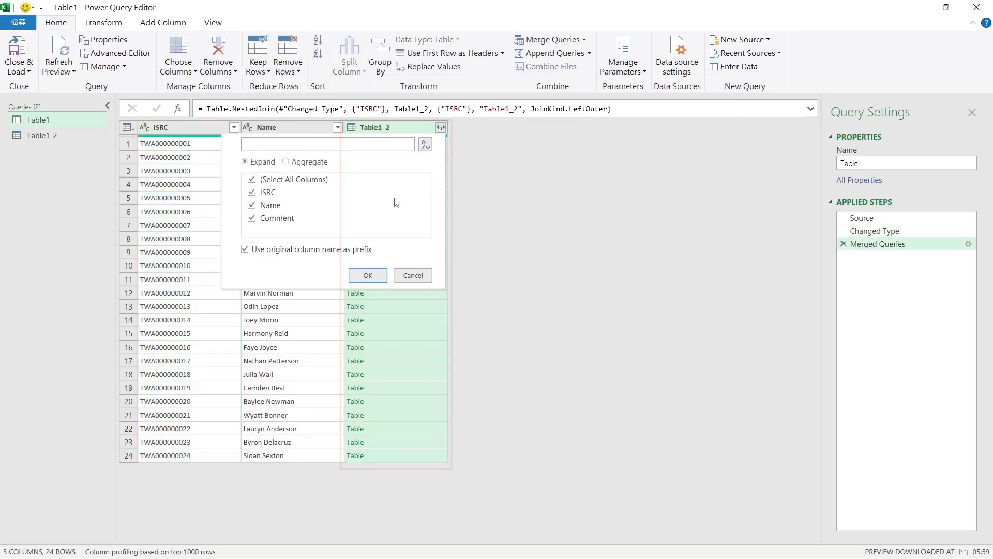
click(252, 191)
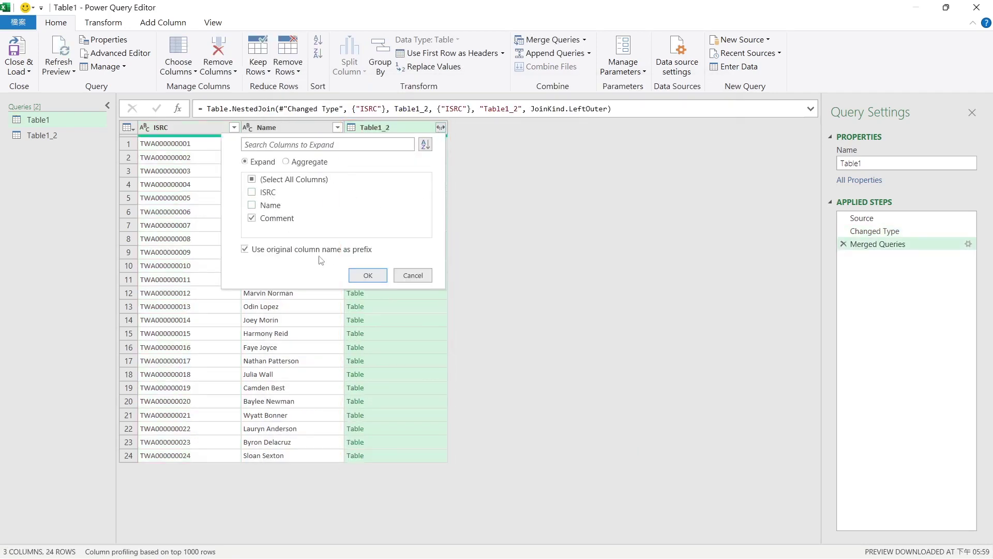
click(368, 275)
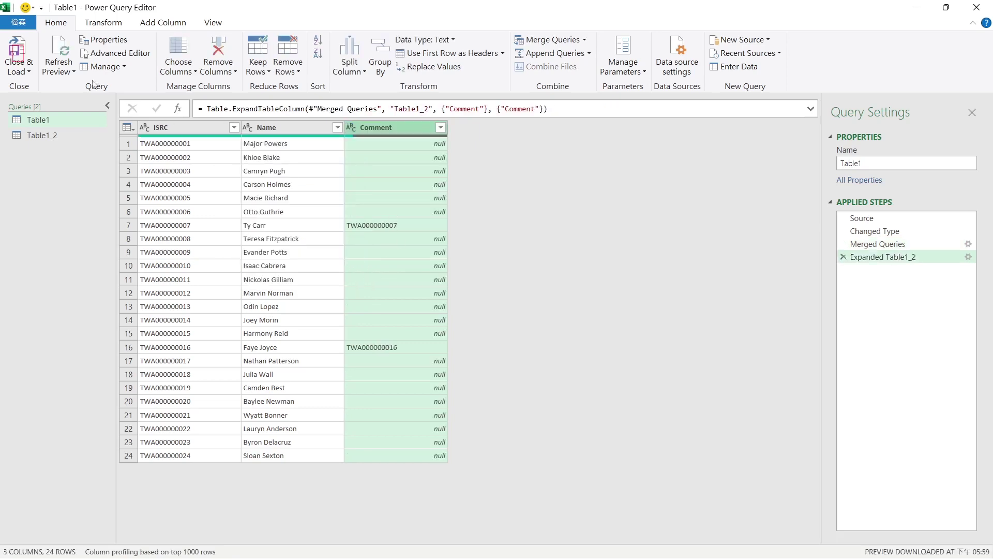
click(18, 56)
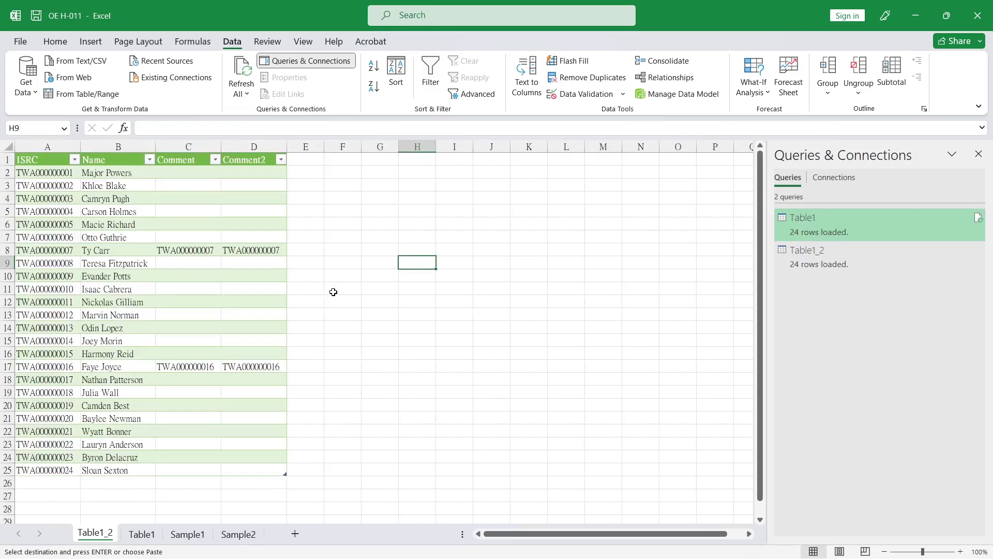
- Hide column D (Comment2) on the Table1 sheet
click(142, 534)
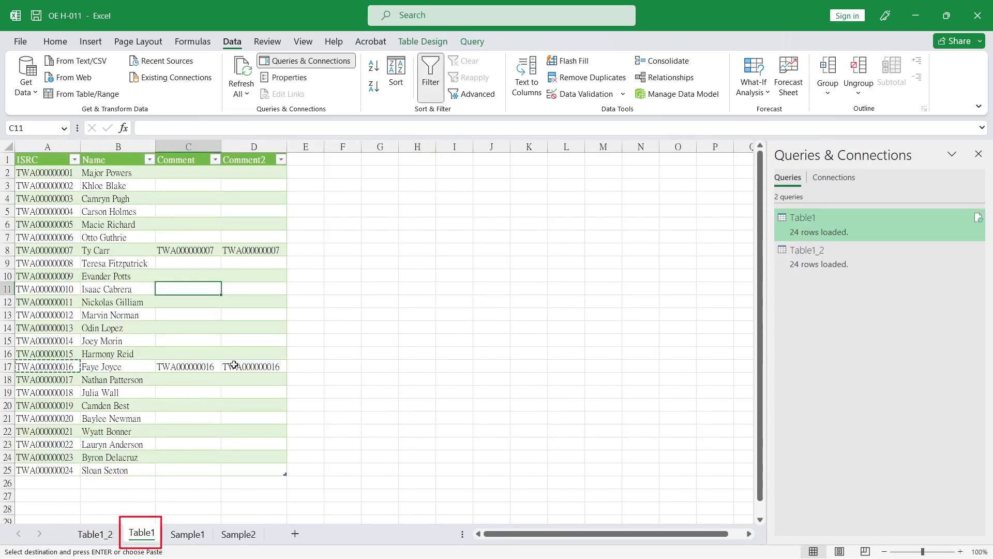
click(254, 146)
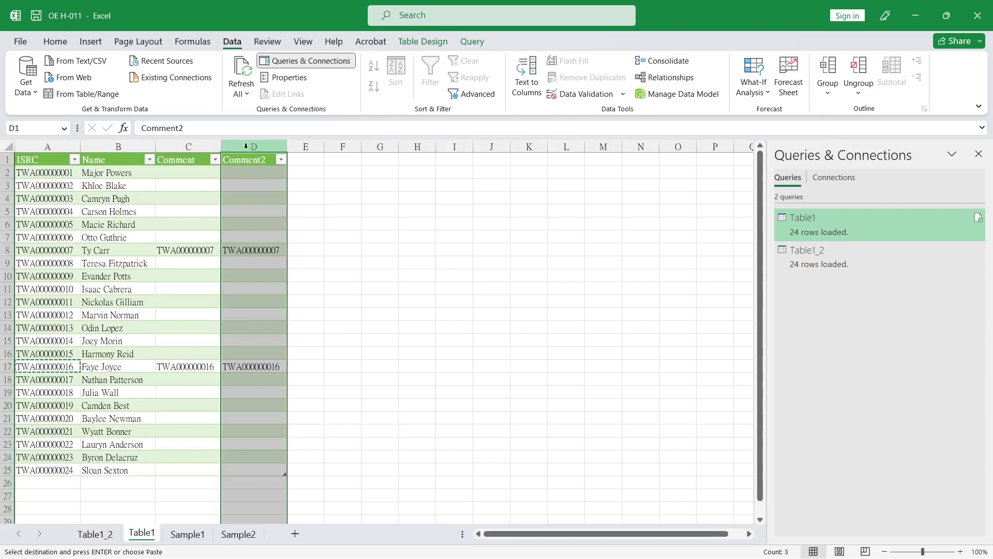
right_click(253, 147)
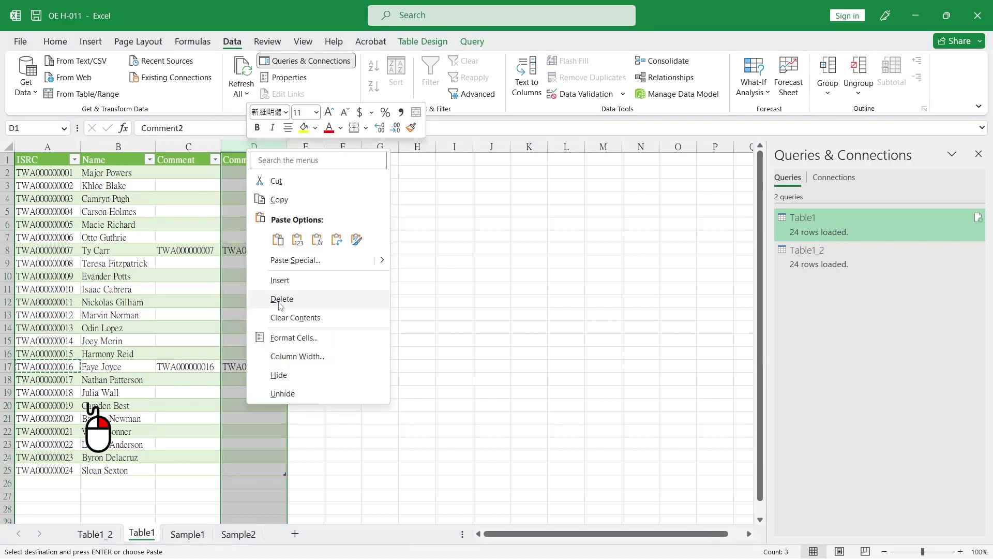
click(279, 375)
click(274, 364)
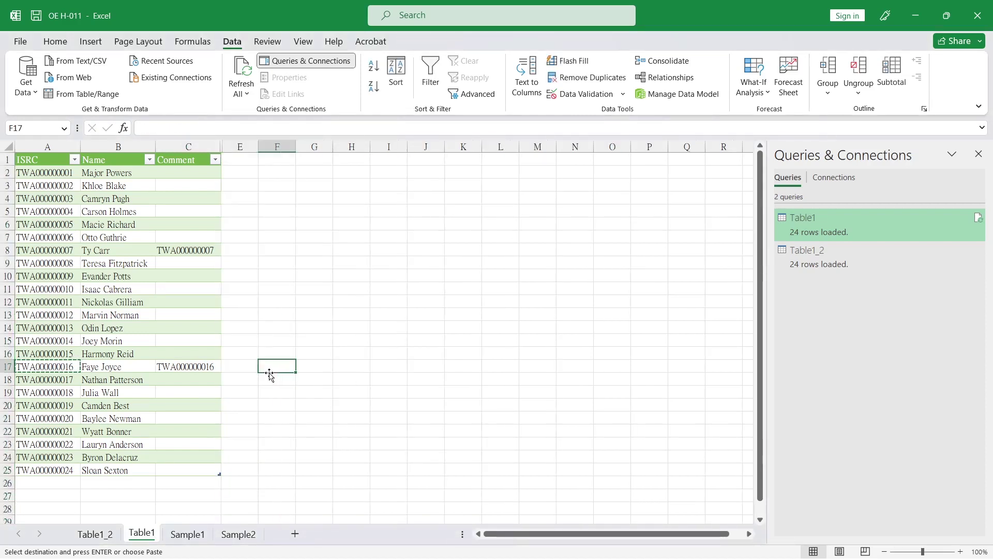
click(188, 418)
- Change Table1_2's load setting to Only Create Connection and accept removing its table
click(95, 534)
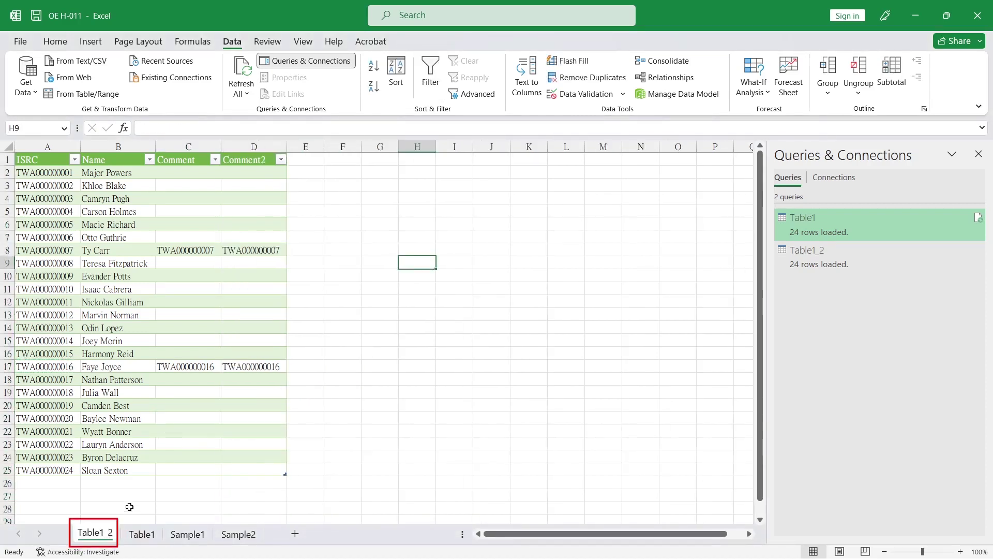
click(820, 265)
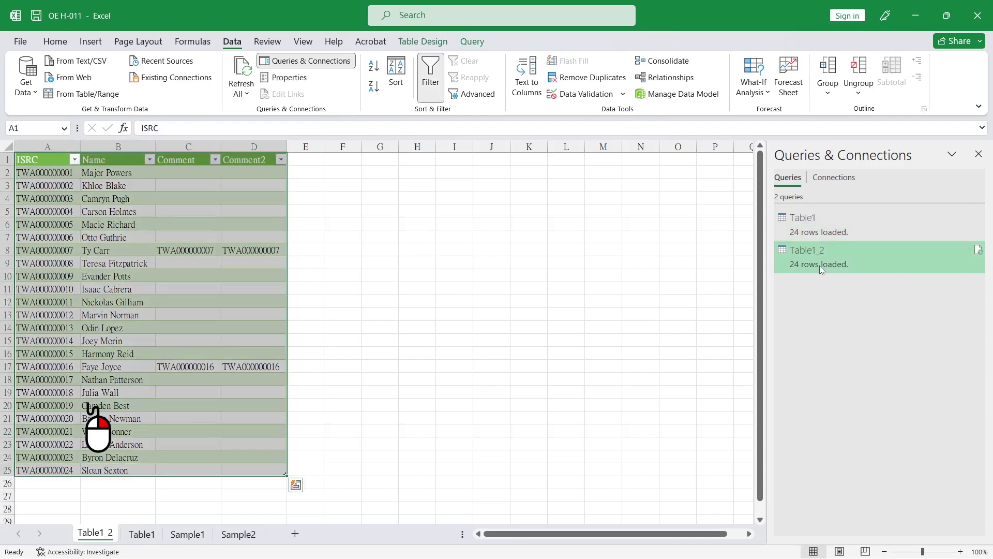
right_click(819, 266)
click(854, 359)
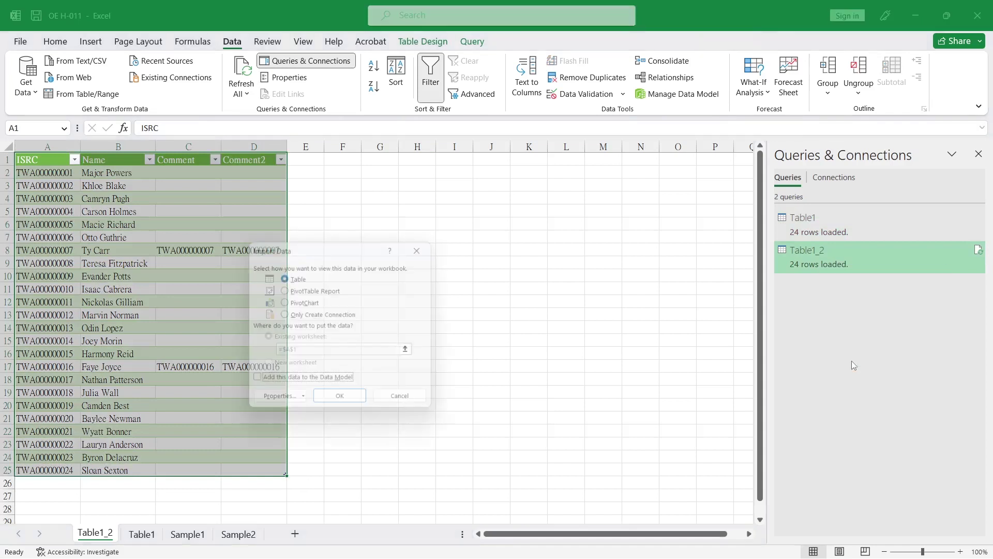
click(284, 315)
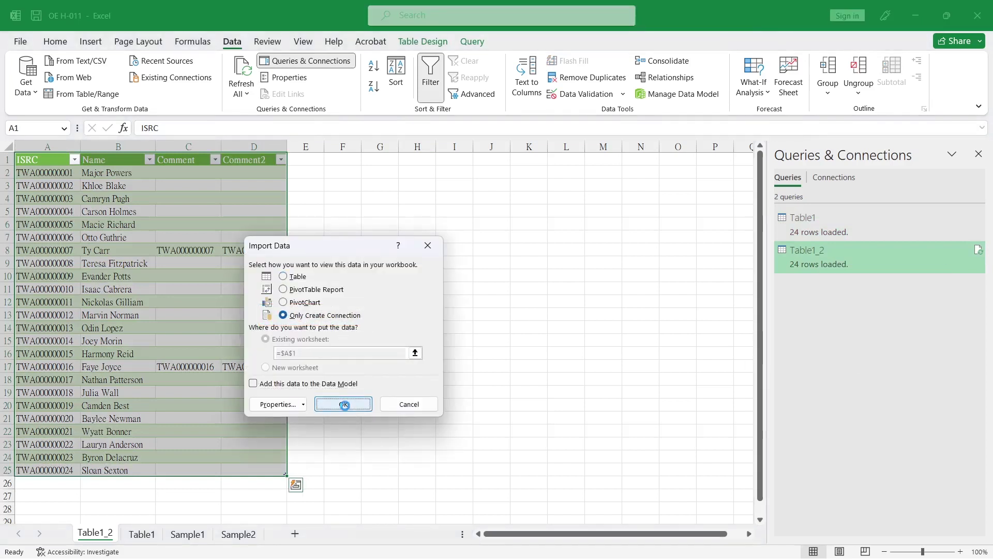
click(343, 404)
click(476, 320)
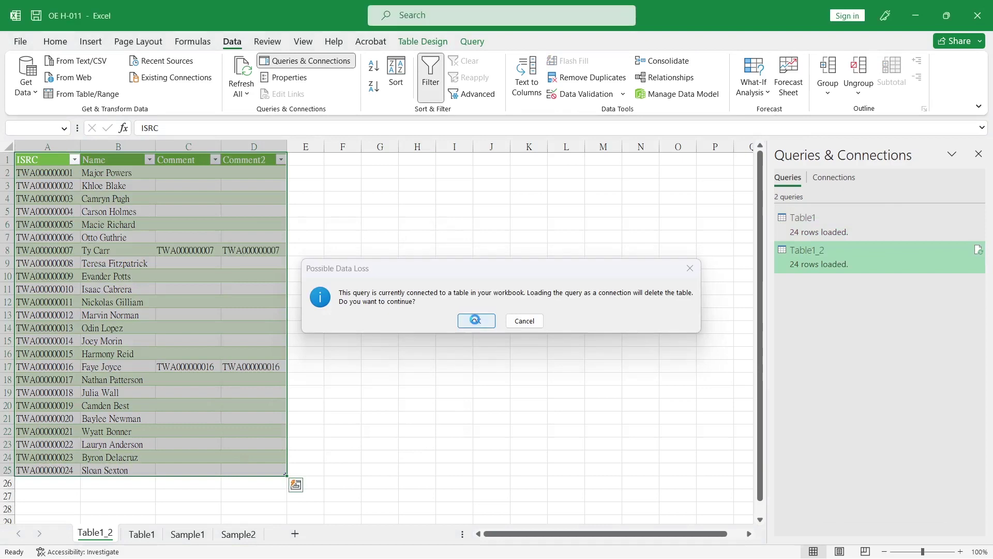
- Permanently delete the Table1_2 worksheet
right_click(95, 534)
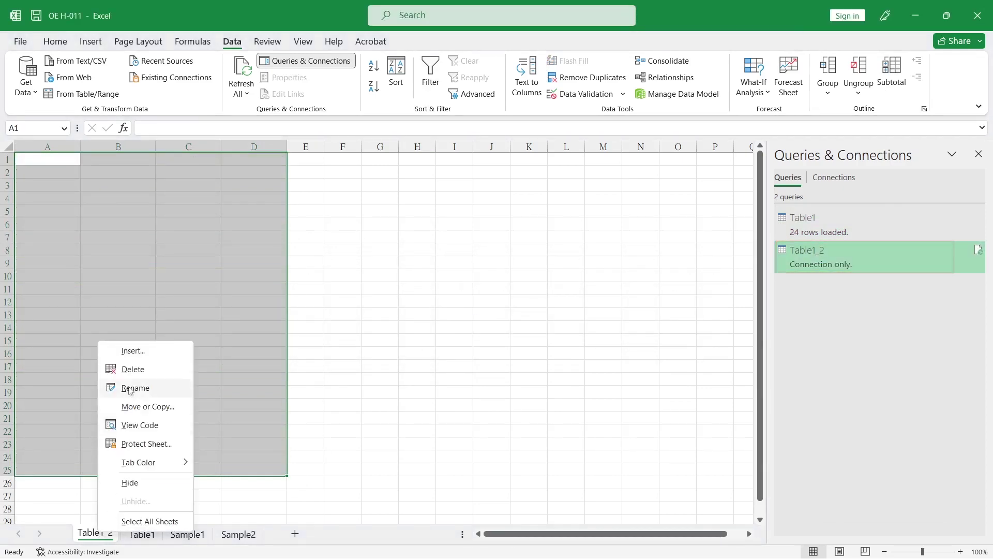
click(133, 369)
click(476, 321)
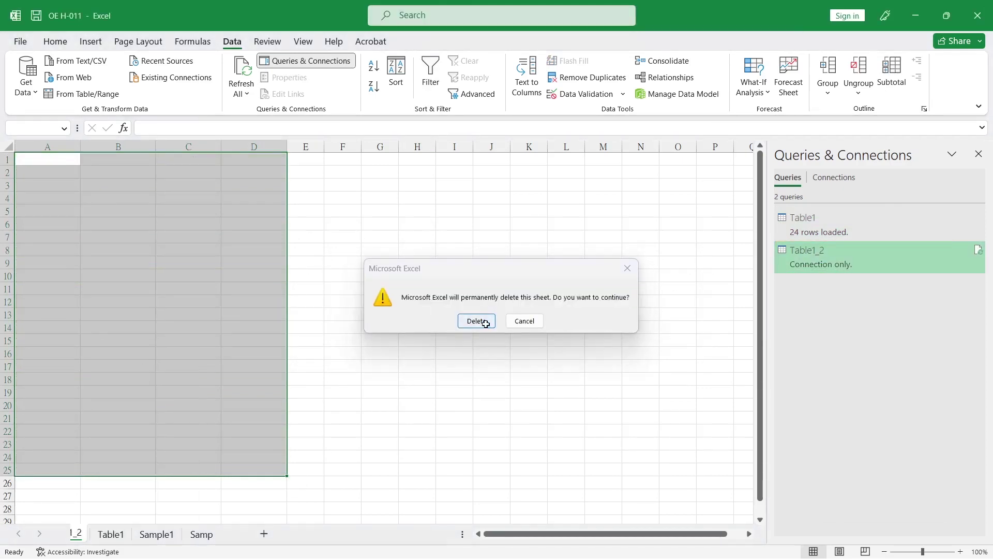
click(47, 301)
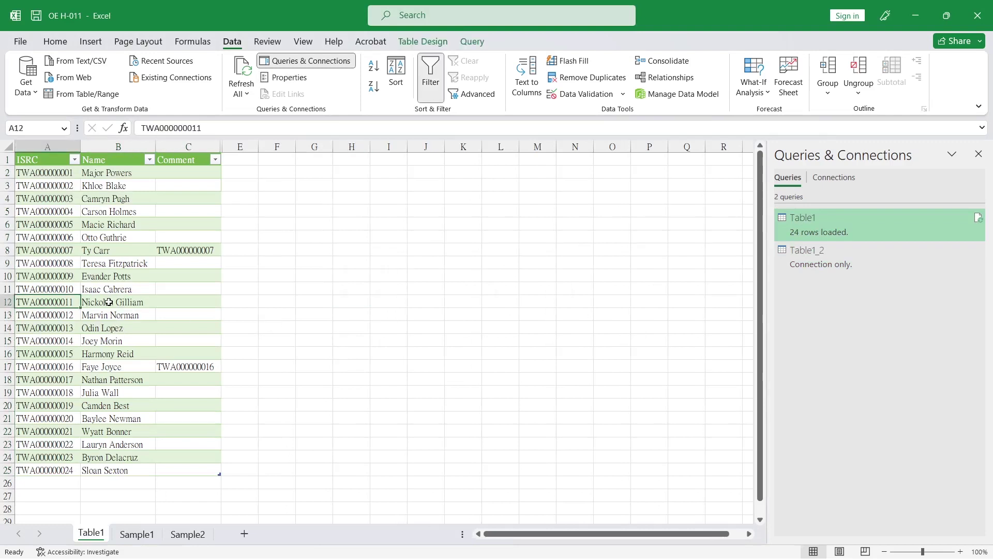
- Copy row 20's ISRC into its Comment cell in Table1
click(58, 249)
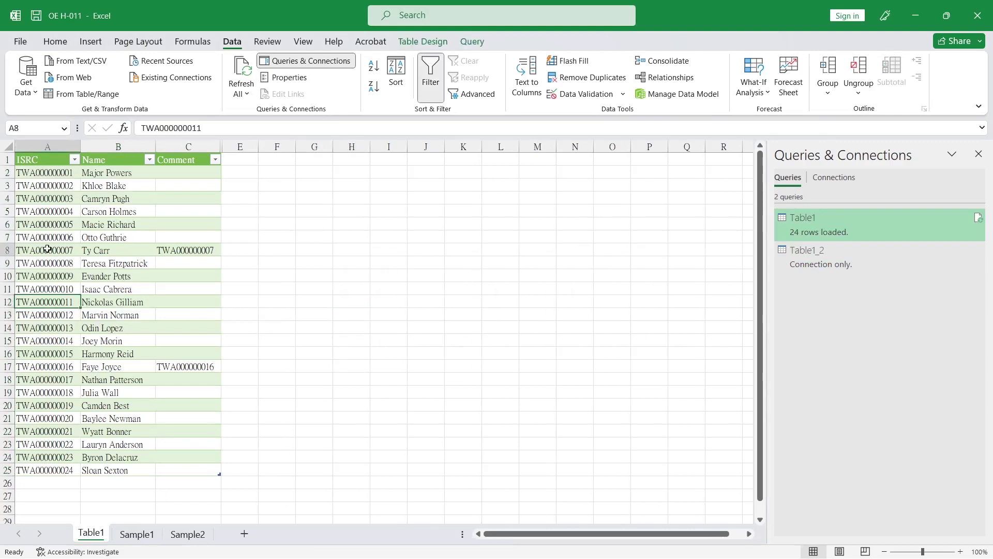
click(44, 366)
click(36, 404)
key(ctrl+c)
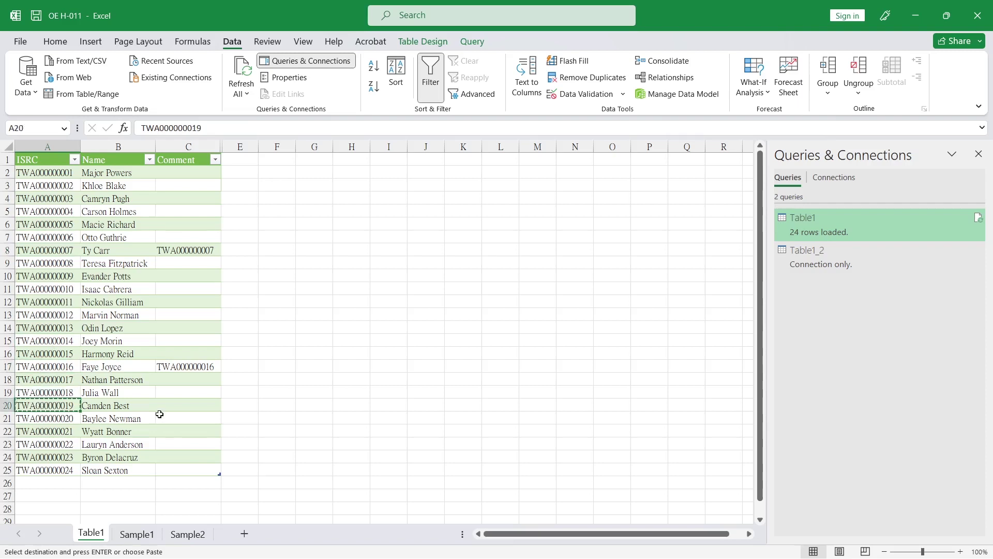
click(188, 406)
key(ctrl+v)
click(320, 379)
double_click(321, 379)
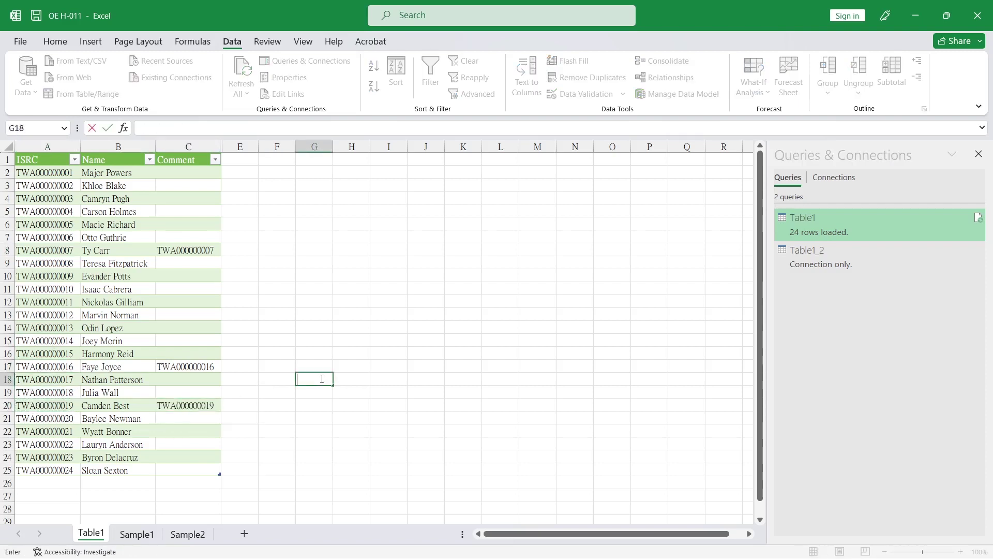
click(137, 535)
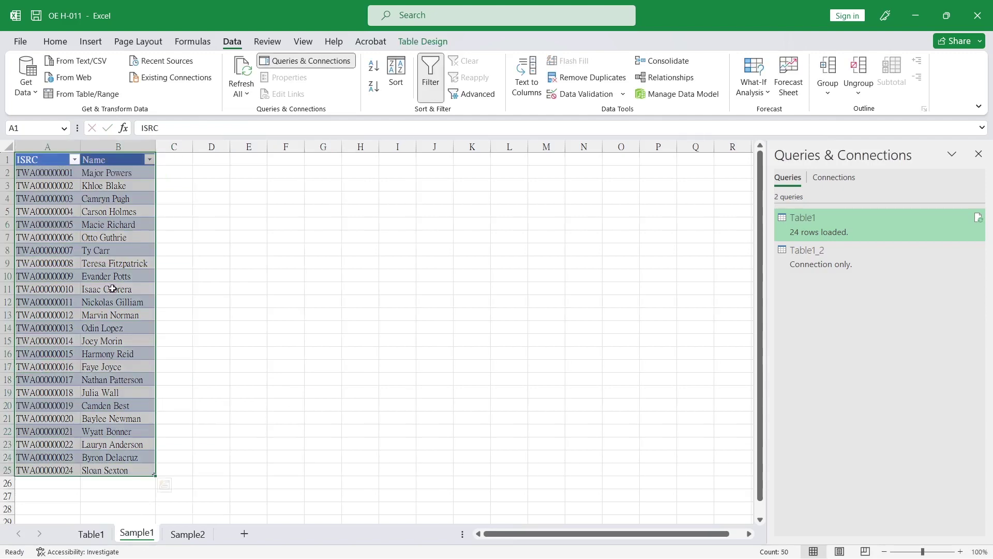
click(7, 199)
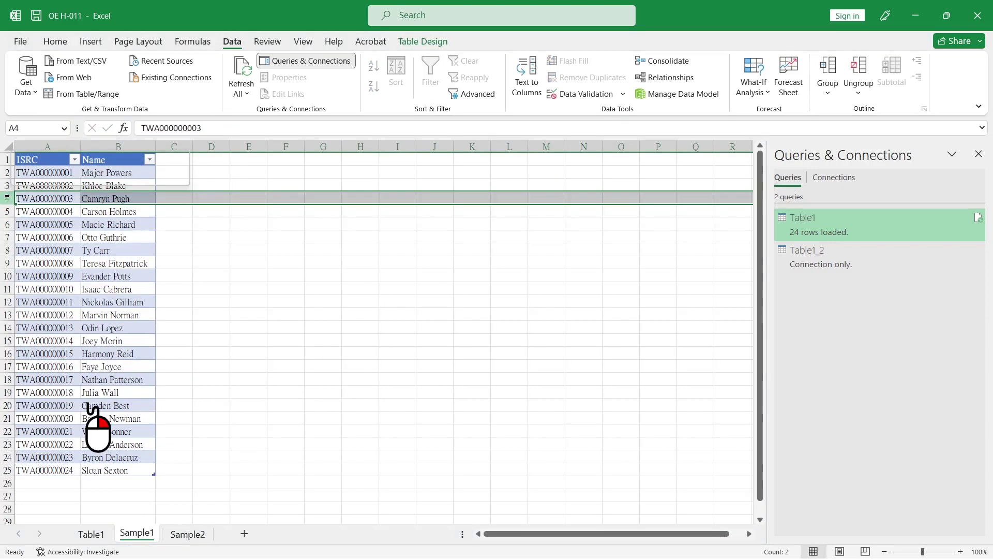
right_click(44, 199)
click(44, 350)
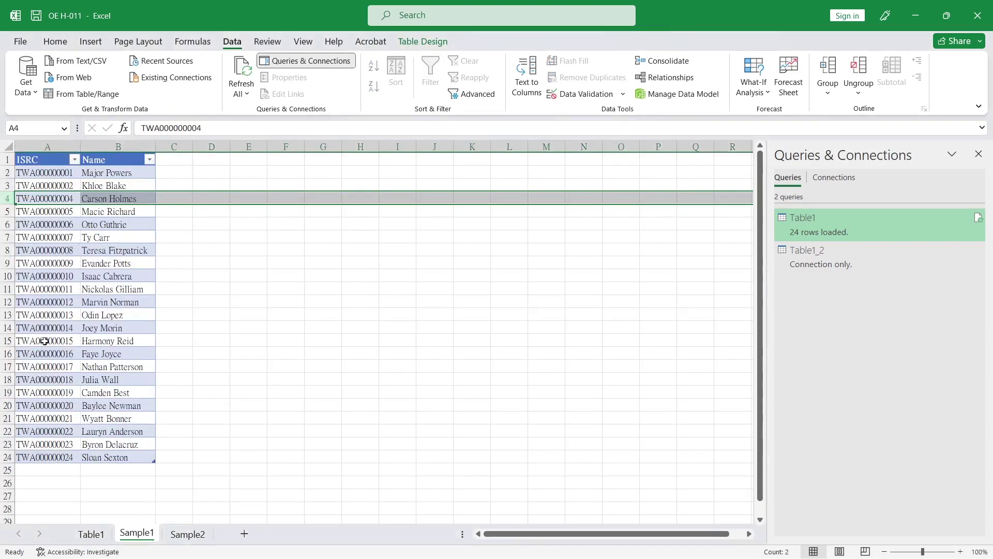
click(7, 289)
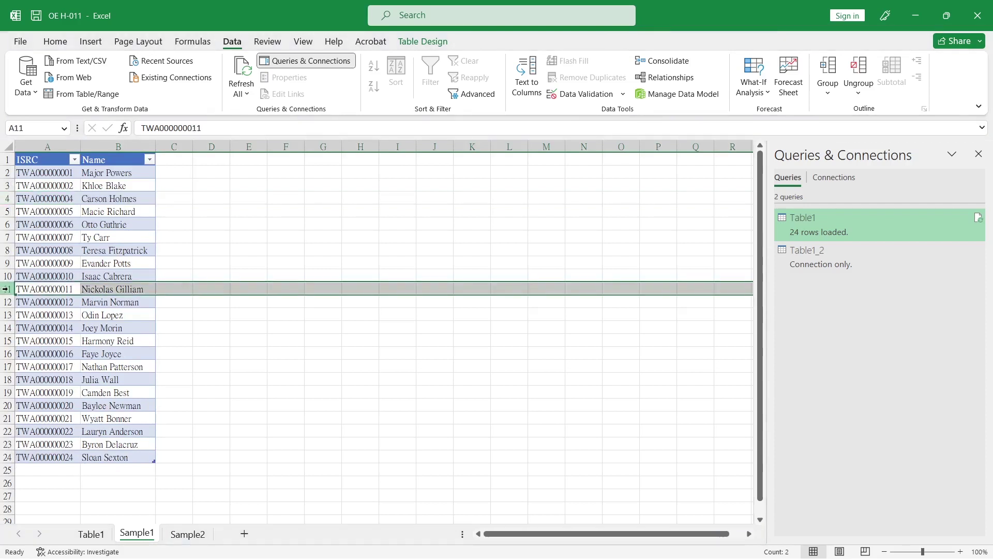
right_click(24, 289)
click(44, 439)
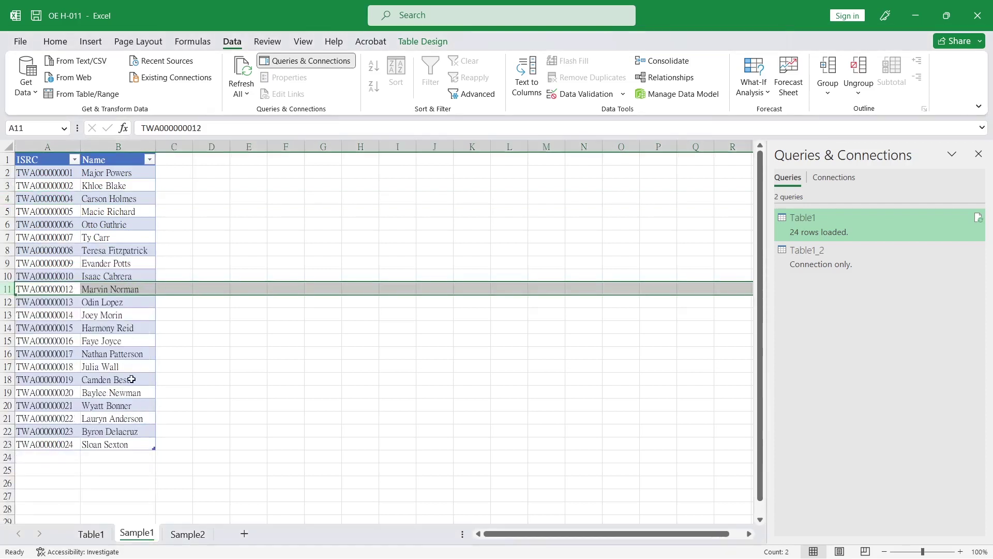
click(183, 362)
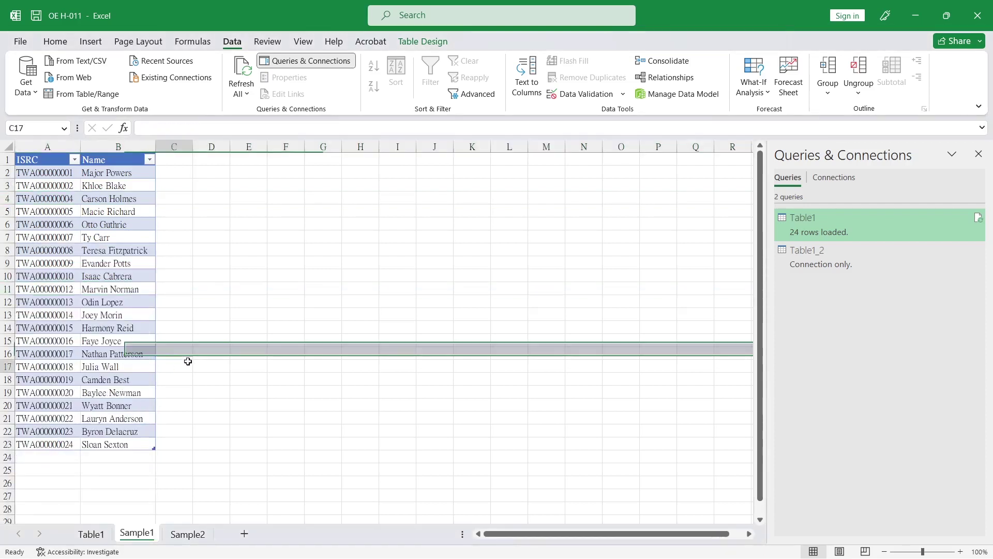
click(90, 533)
click(88, 310)
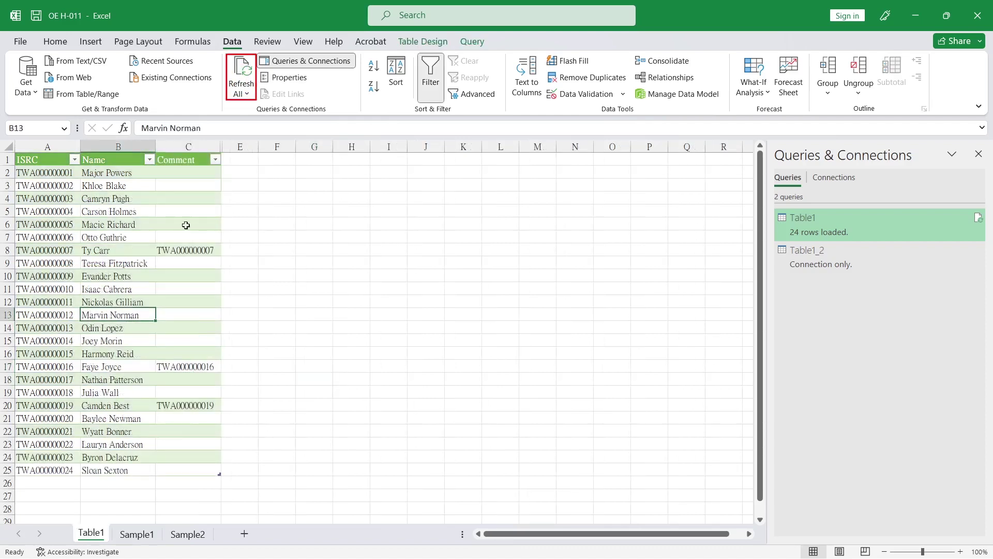
click(240, 78)
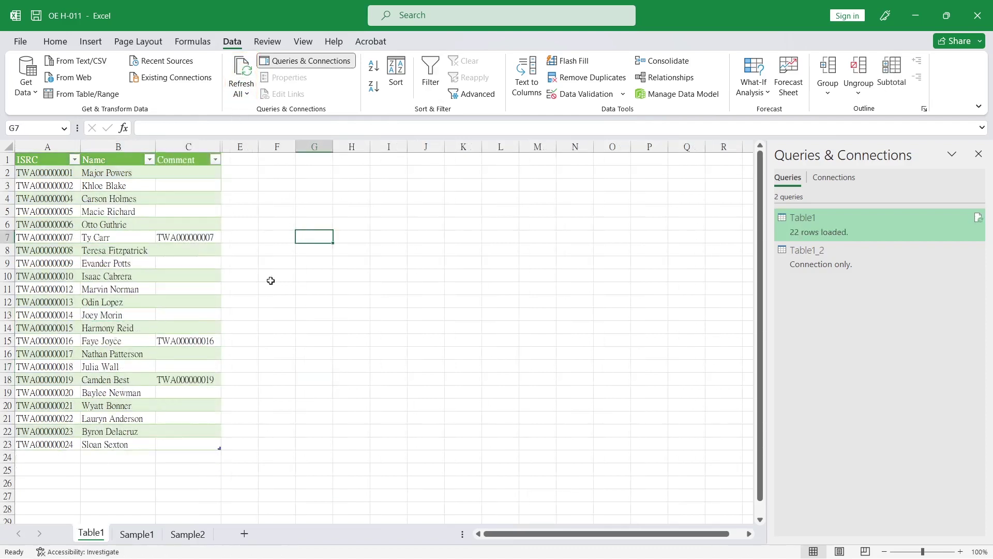
click(47, 340)
click(161, 340)
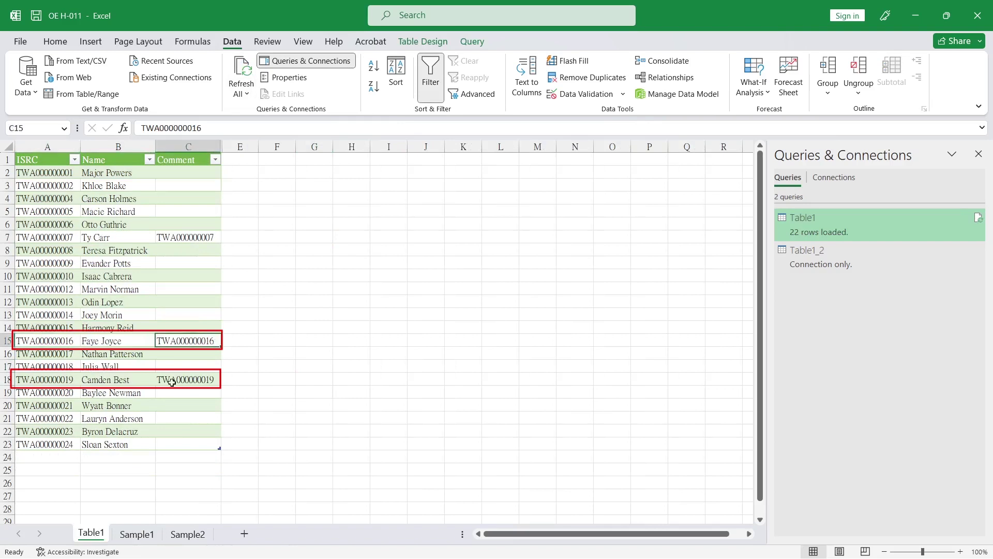
click(173, 380)
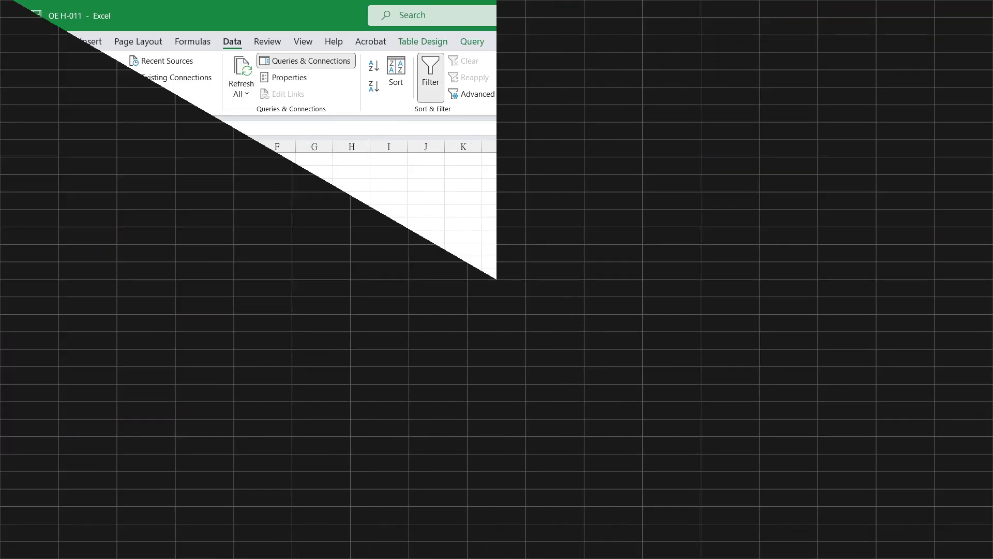
- Create a Power Query table from the Sample2 data with headers
click(103, 207)
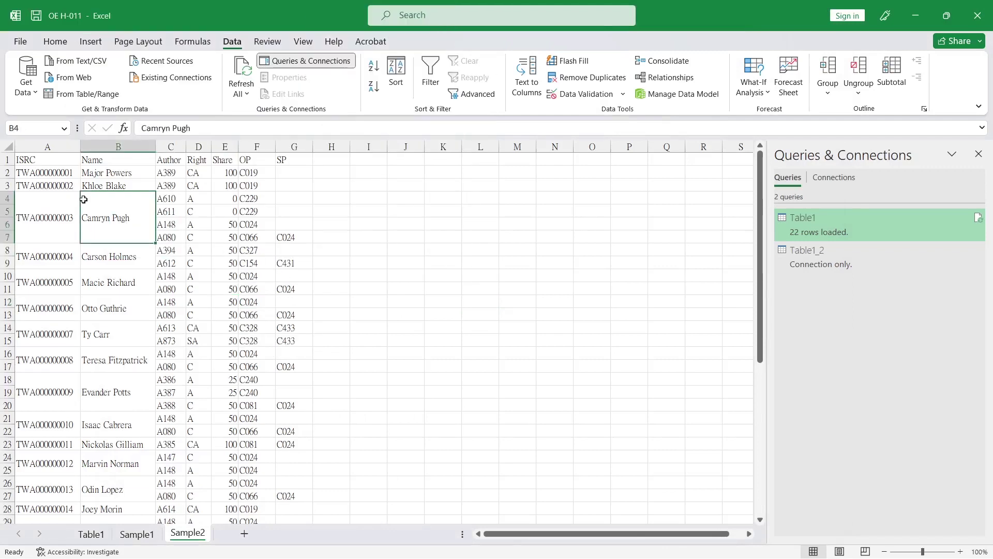
click(169, 238)
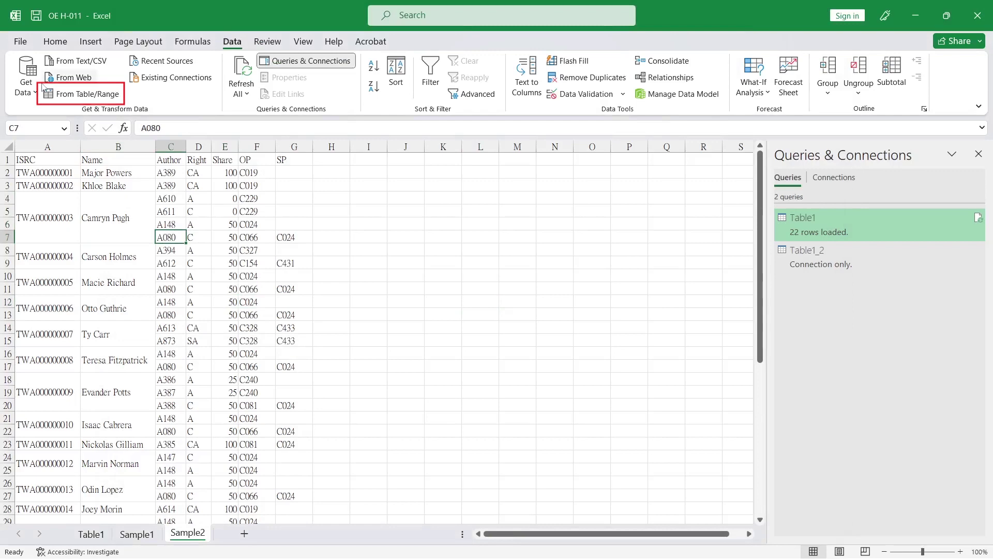
click(87, 94)
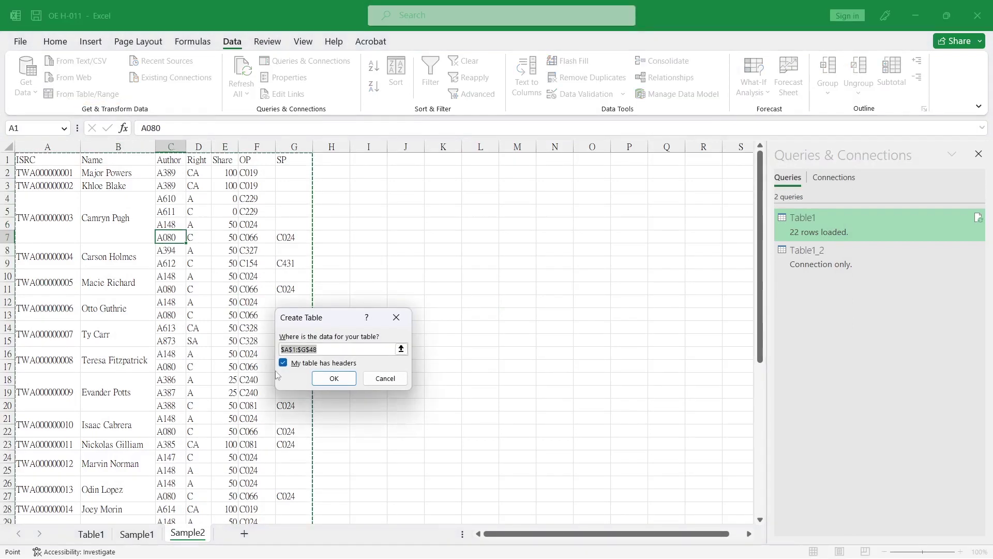
click(334, 378)
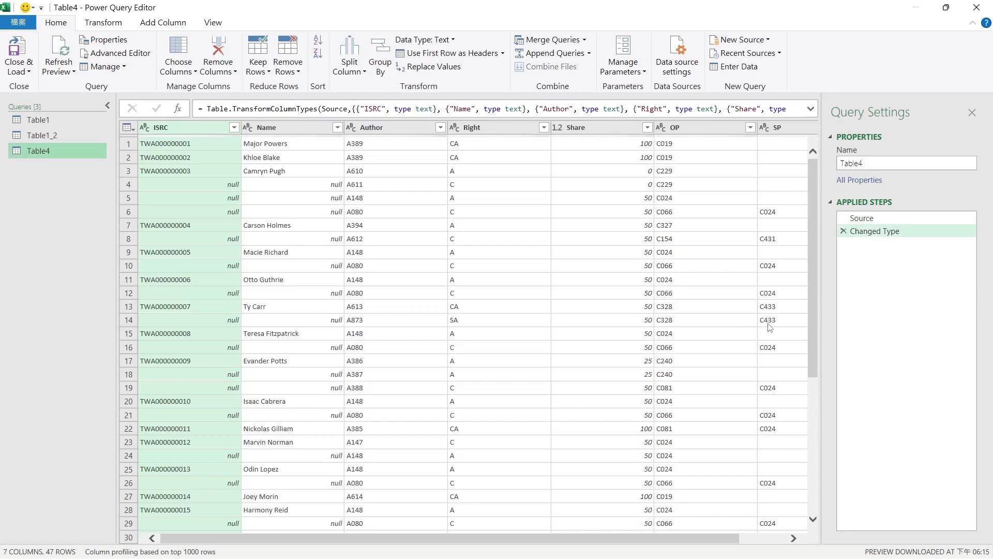
drag(731, 537, 586, 545)
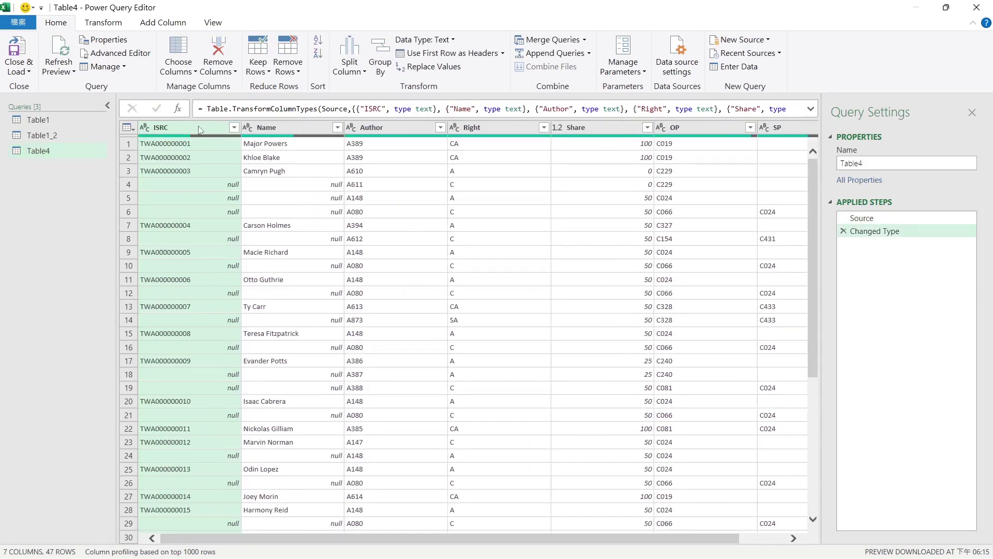
- Fill the blank ISRC and Name cells down, then load Table4 into the workbook
click(200, 129)
shift+click(264, 128)
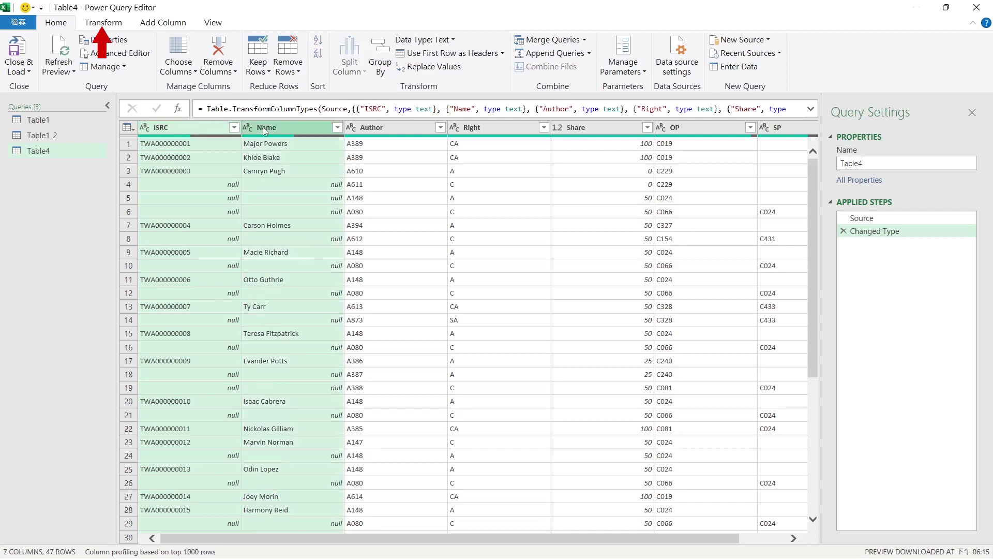
click(103, 22)
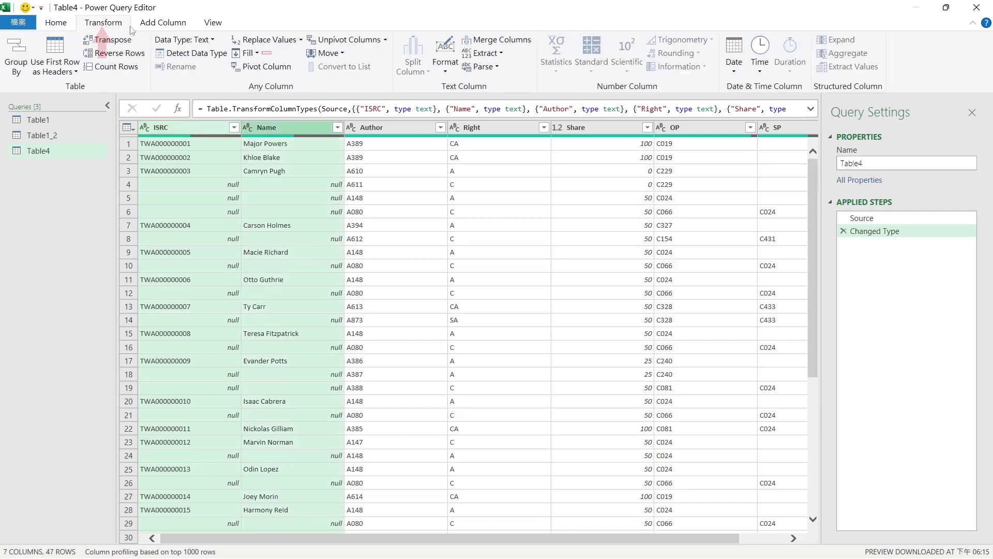
click(256, 54)
click(261, 68)
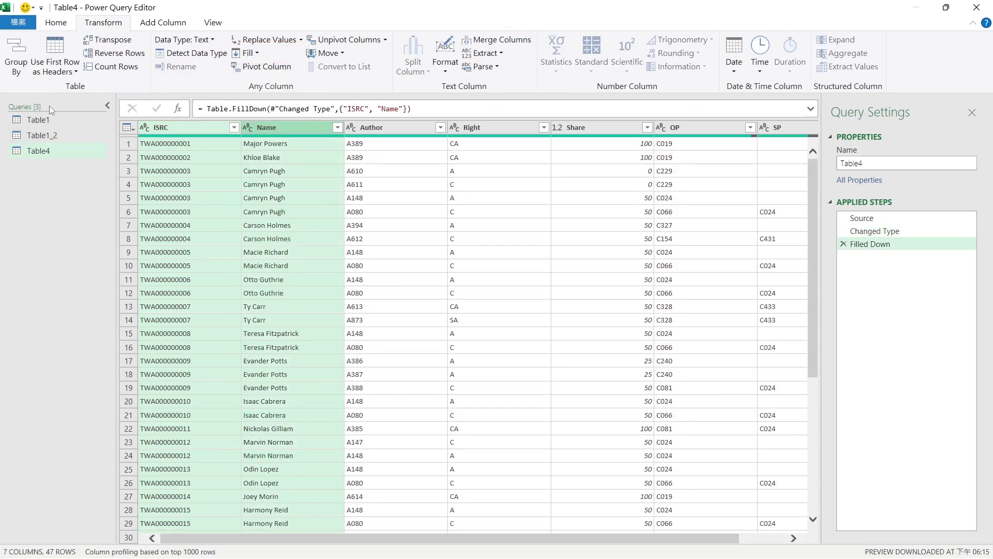
click(55, 23)
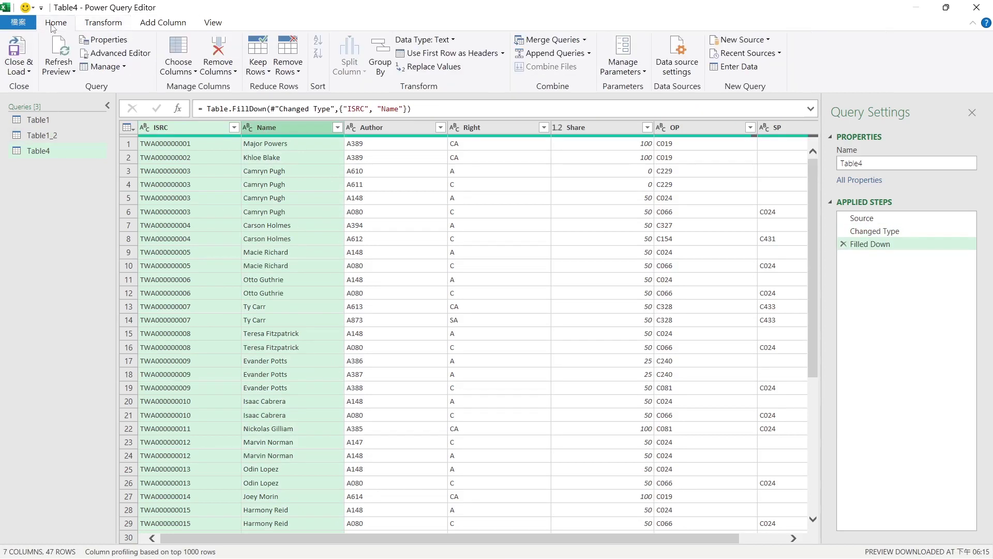
click(18, 54)
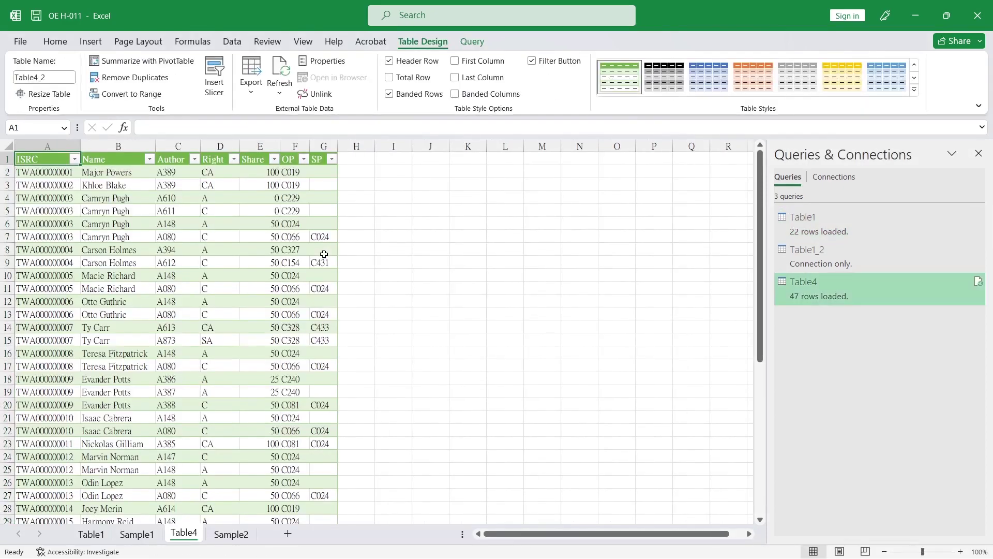
click(324, 255)
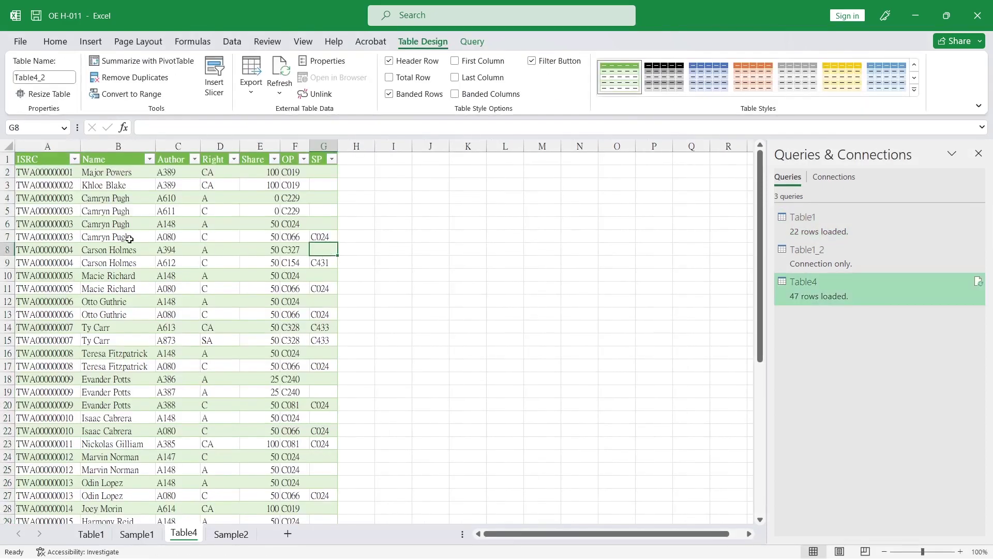
click(129, 238)
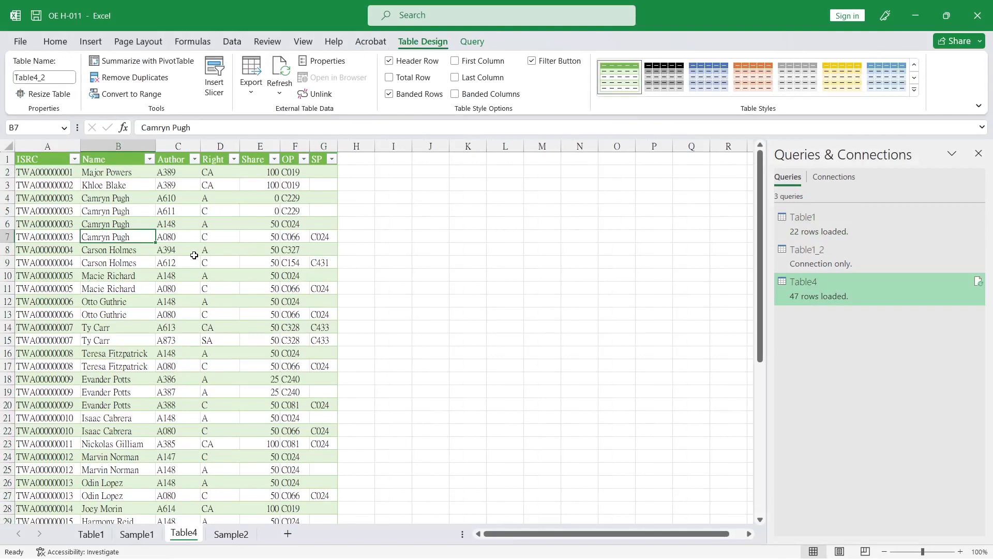
click(51, 186)
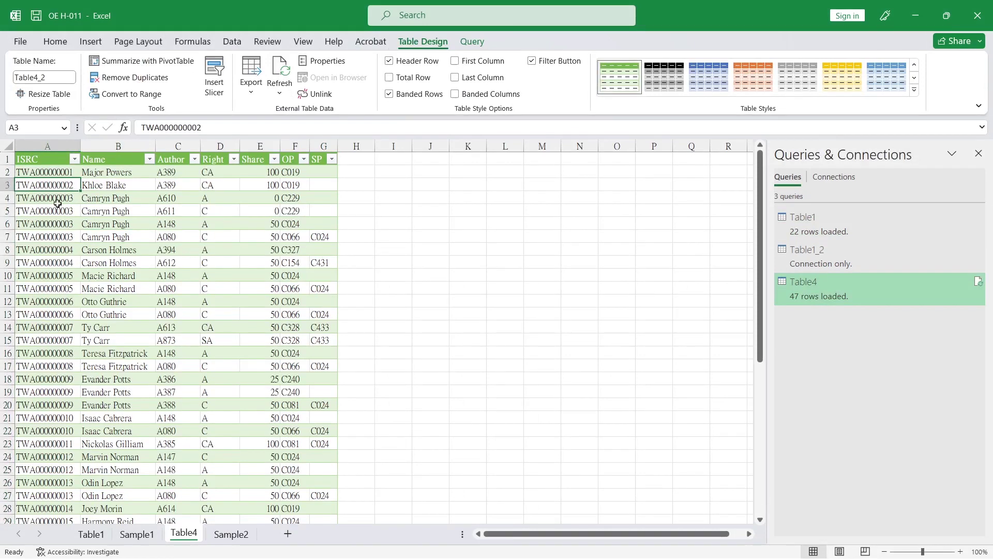
drag(47, 199, 170, 224)
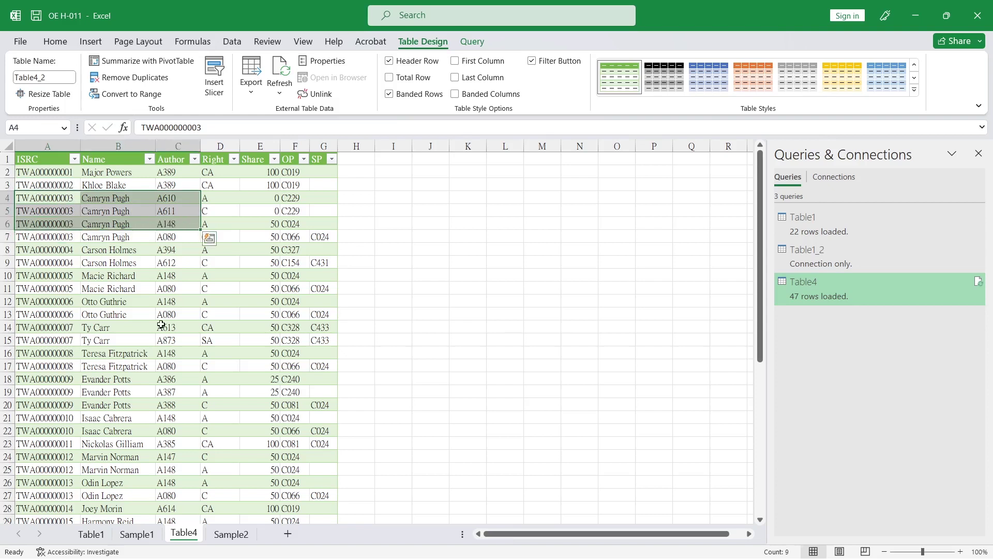
mouse_move(48, 405)
mouse_down()
mouse_move(260, 405)
mouse_move(46, 404)
mouse_up()
click(220, 379)
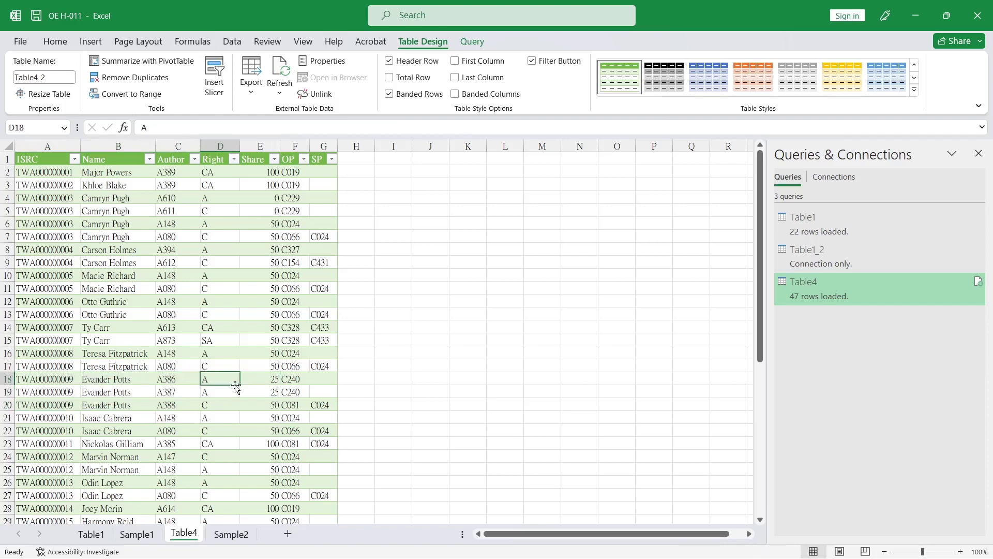
- Add a Custom column to Table4 with the formula [ISRC]&[Author]&[Right]&[Share]
click(814, 288)
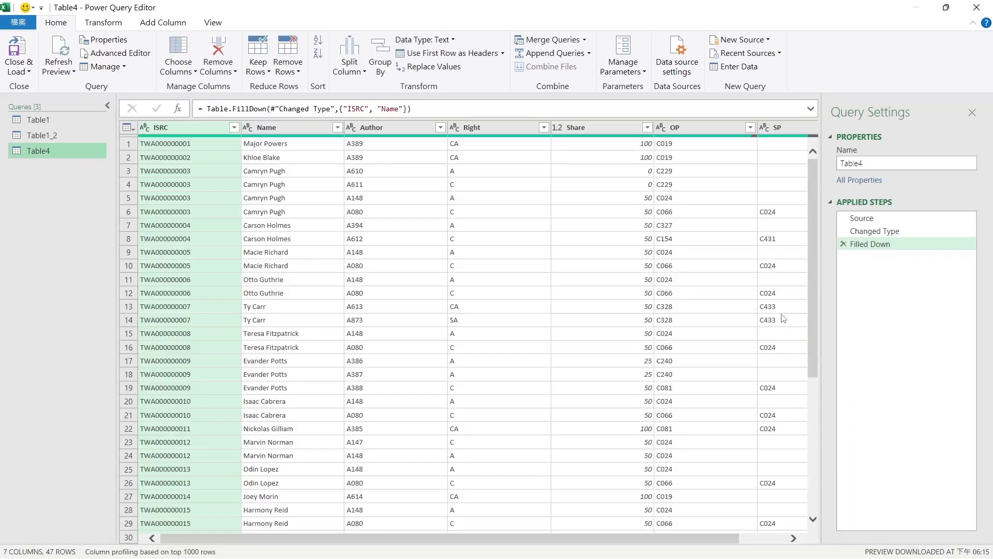
drag(713, 539, 777, 539)
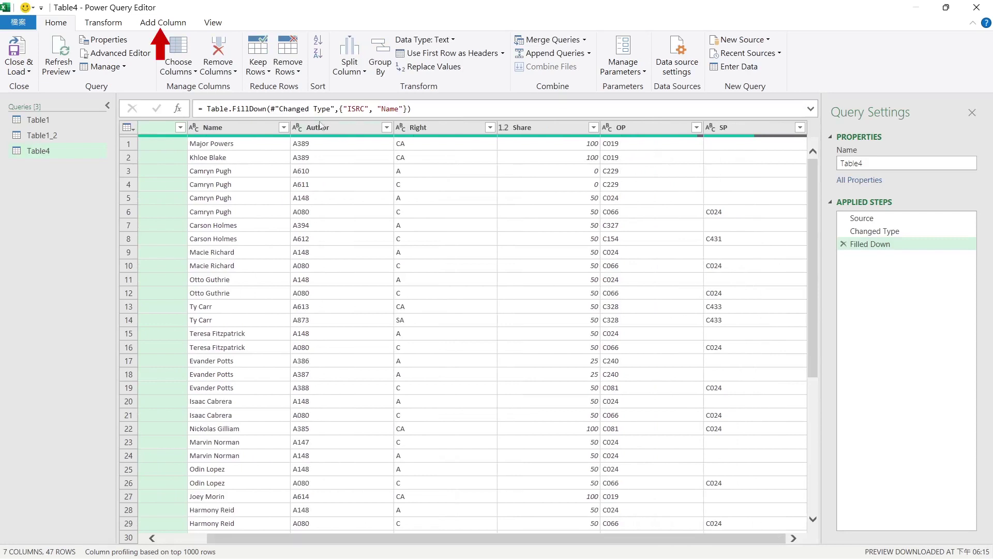
click(161, 22)
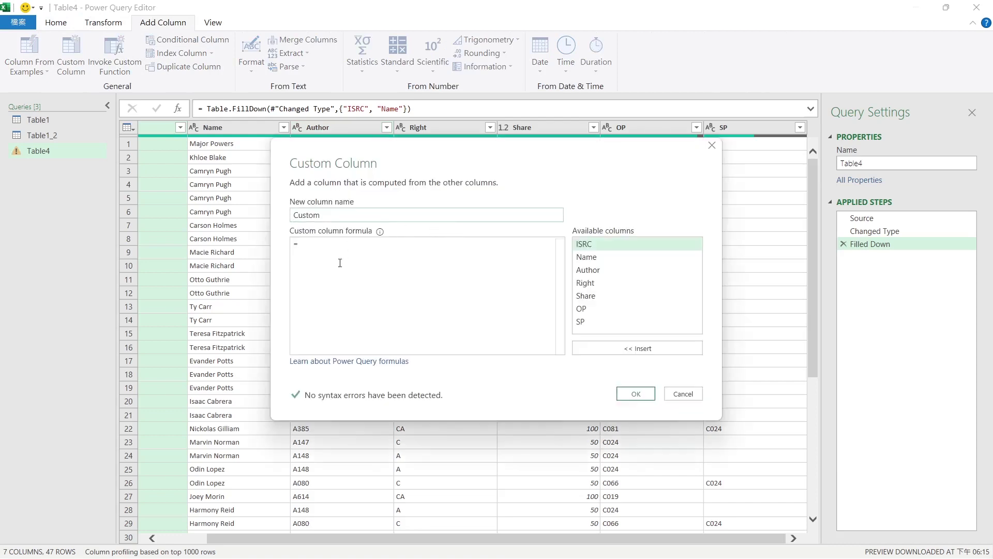
click(339, 262)
double_click(615, 246)
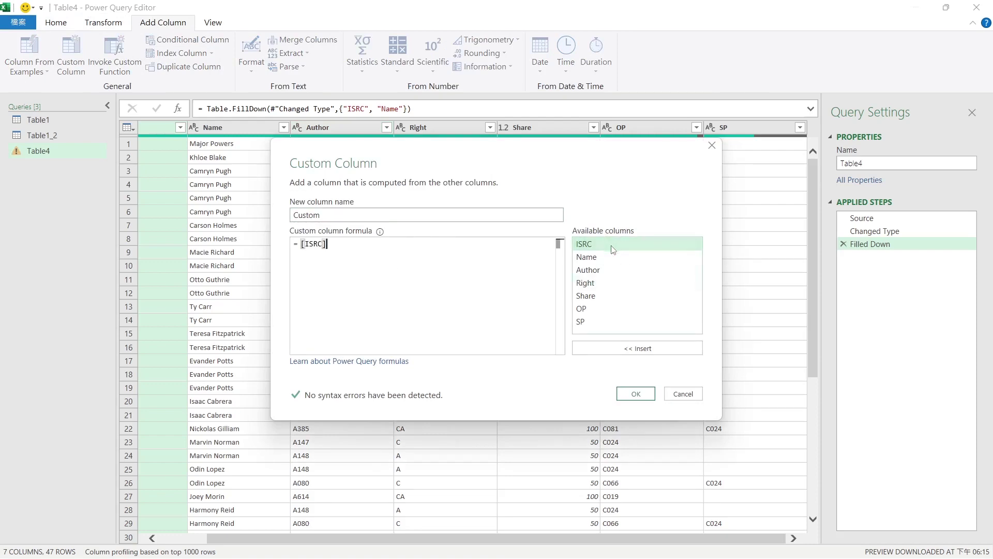
text(&)
double_click(607, 272)
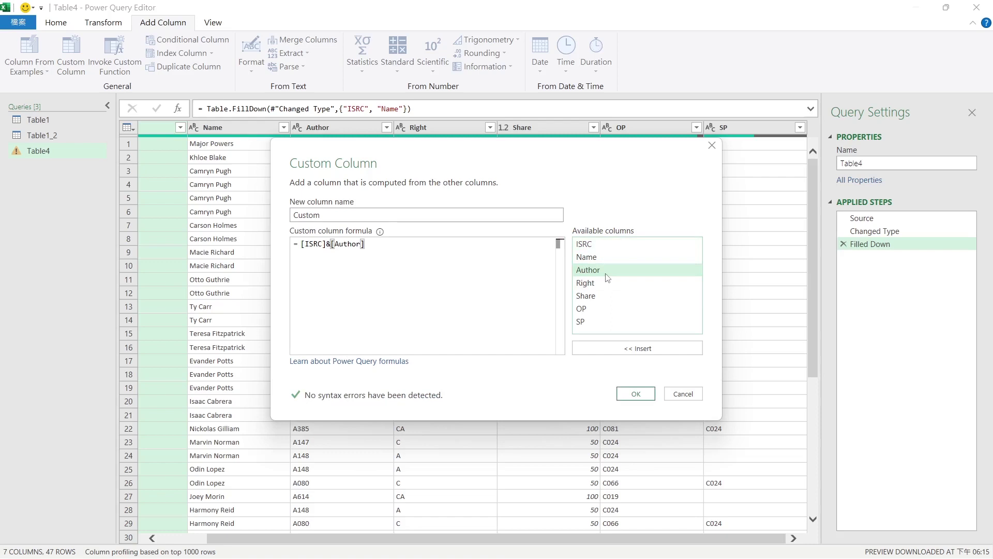
text(&)
double_click(603, 283)
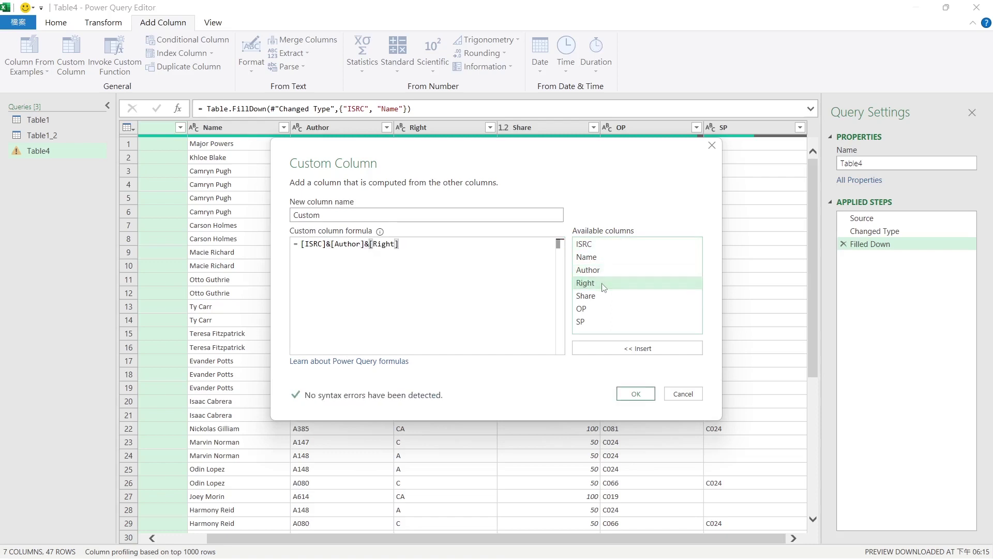
text(&)
double_click(606, 296)
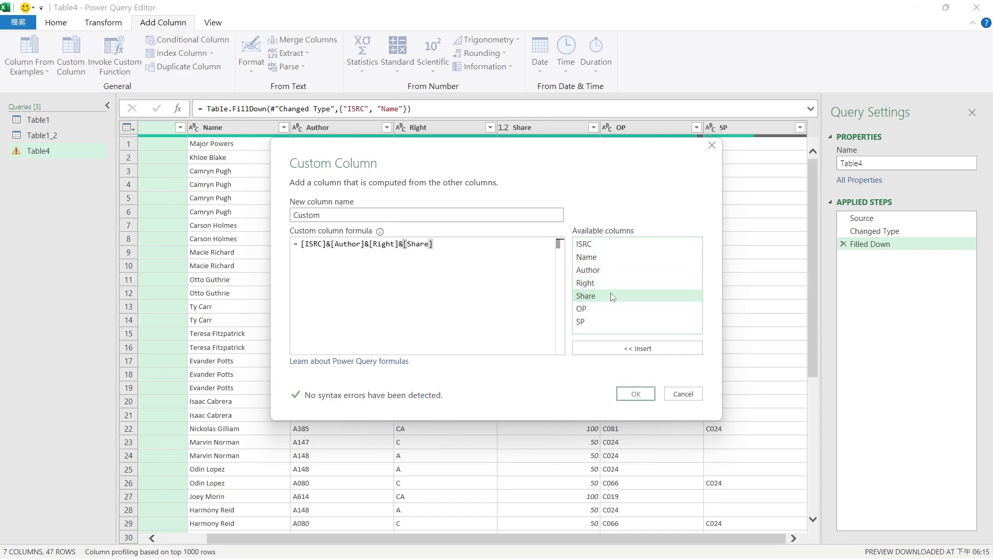
click(635, 393)
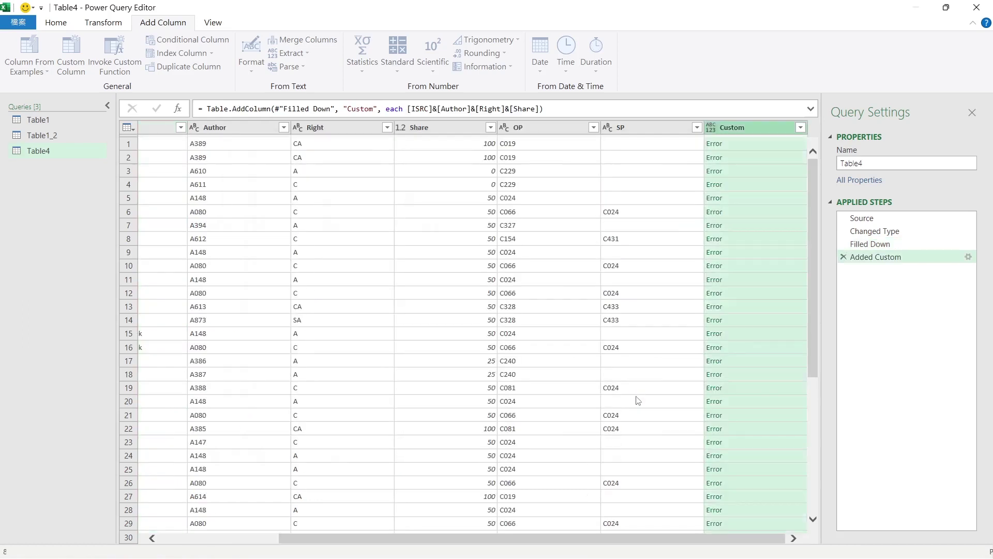
- Fix the Custom column errors by wrapping the Share reference in Number.ToText
click(743, 144)
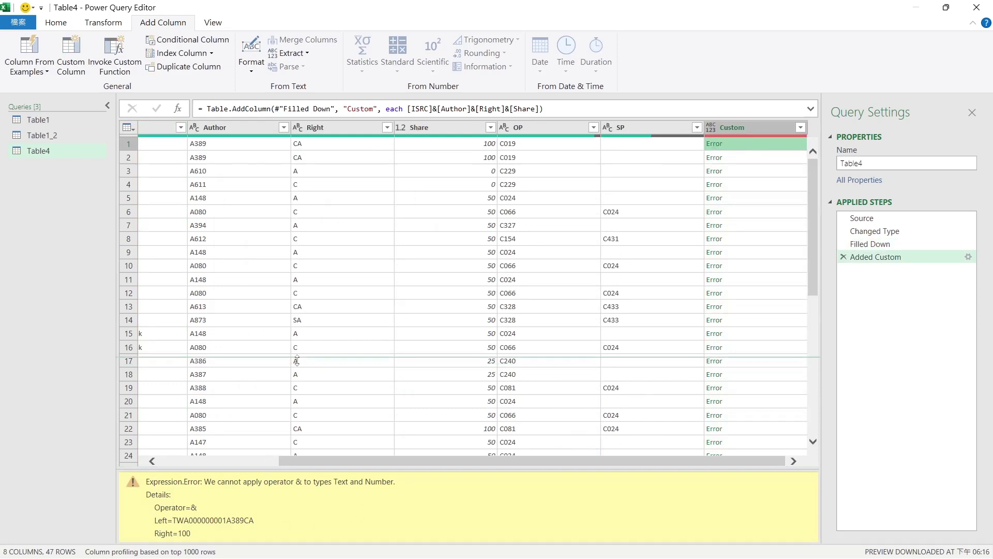
mouse_move(266, 470)
mouse_down()
mouse_move(265, 358)
mouse_move(392, 372)
mouse_up()
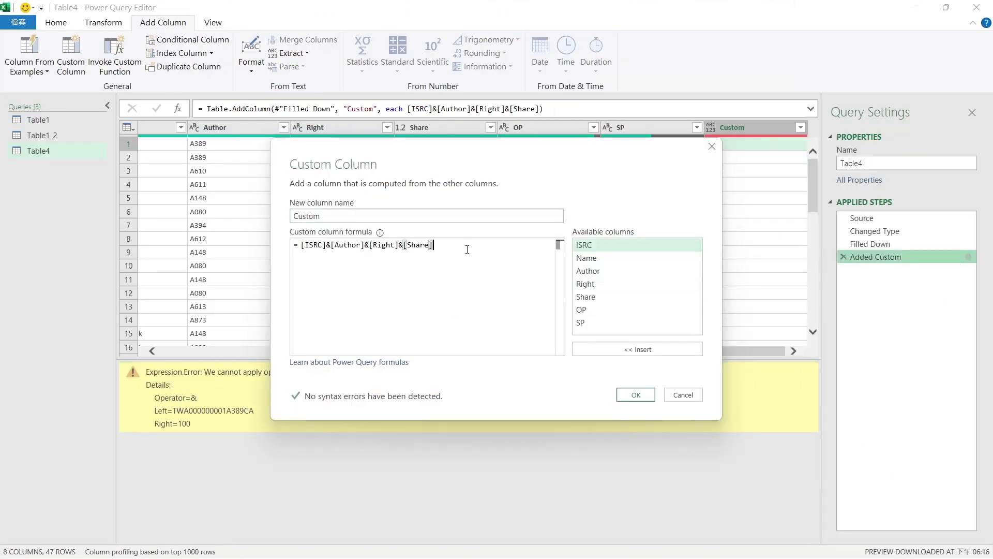
double_click(417, 244)
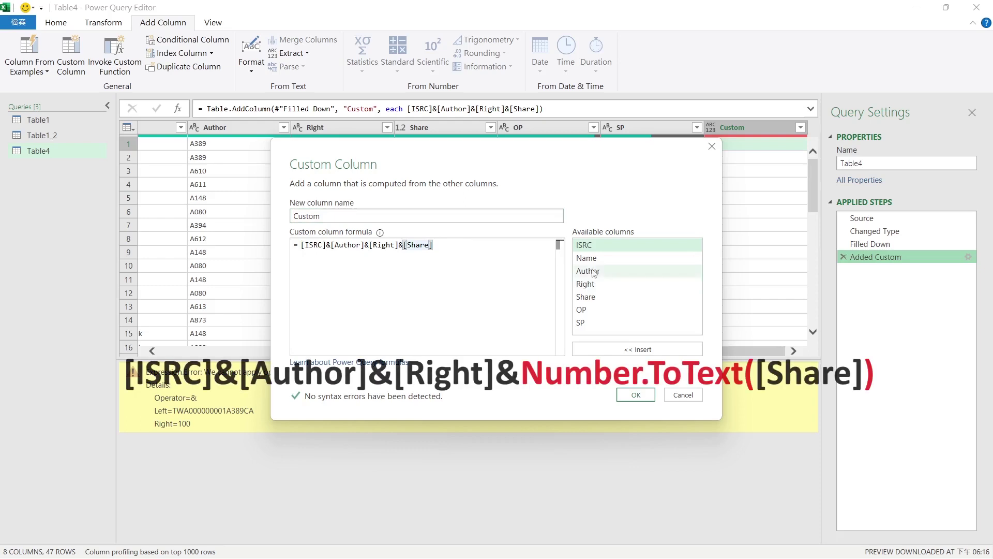
text(number)
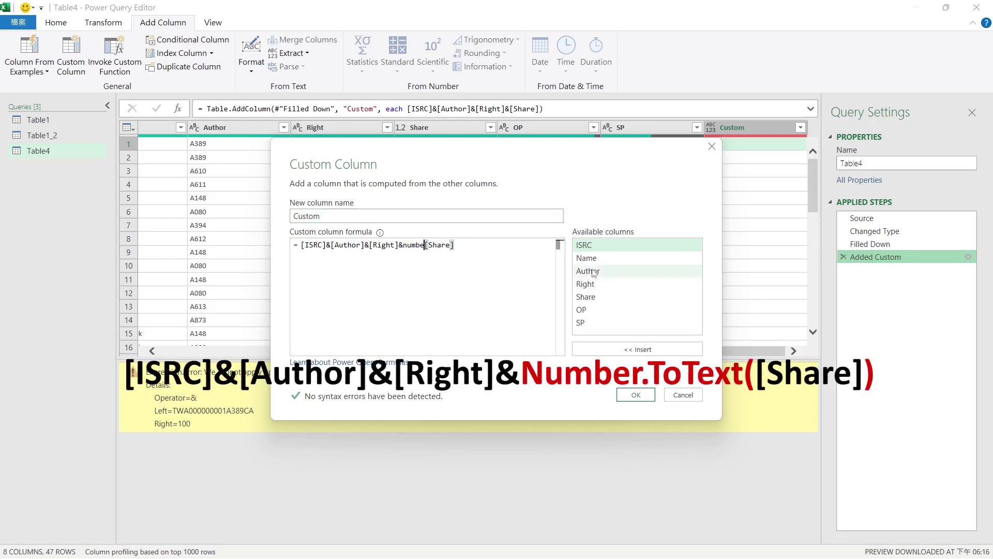
text(.)
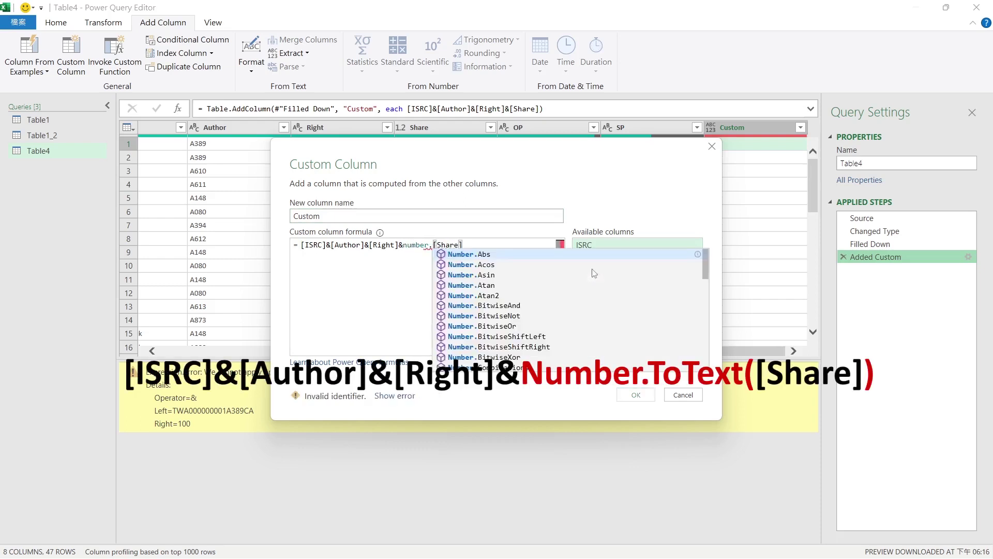
text(to)
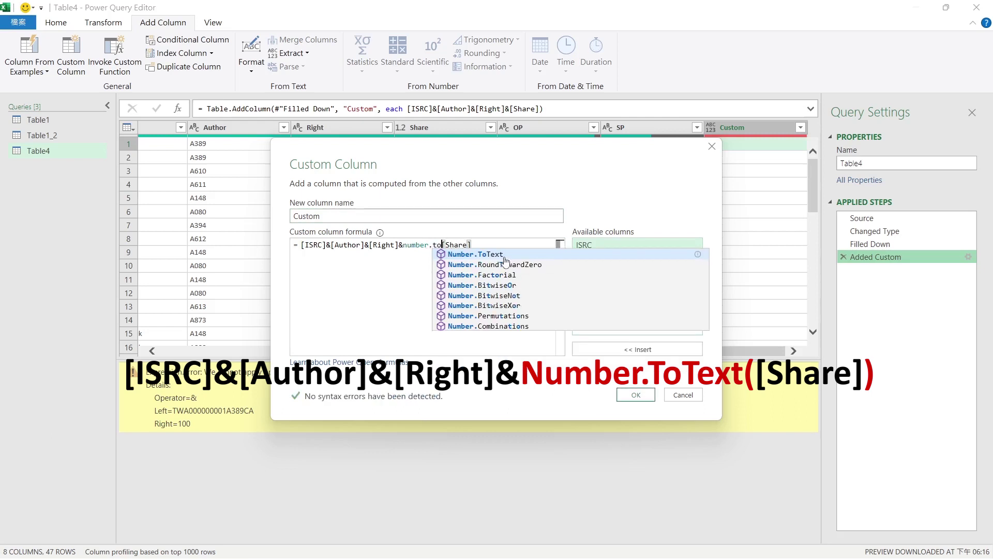
key(Tab)
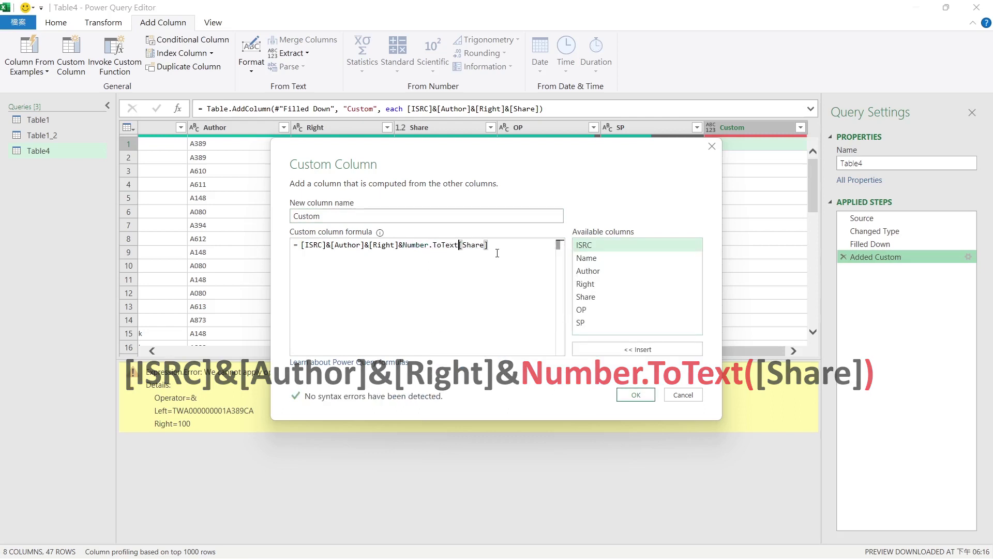
click(636, 394)
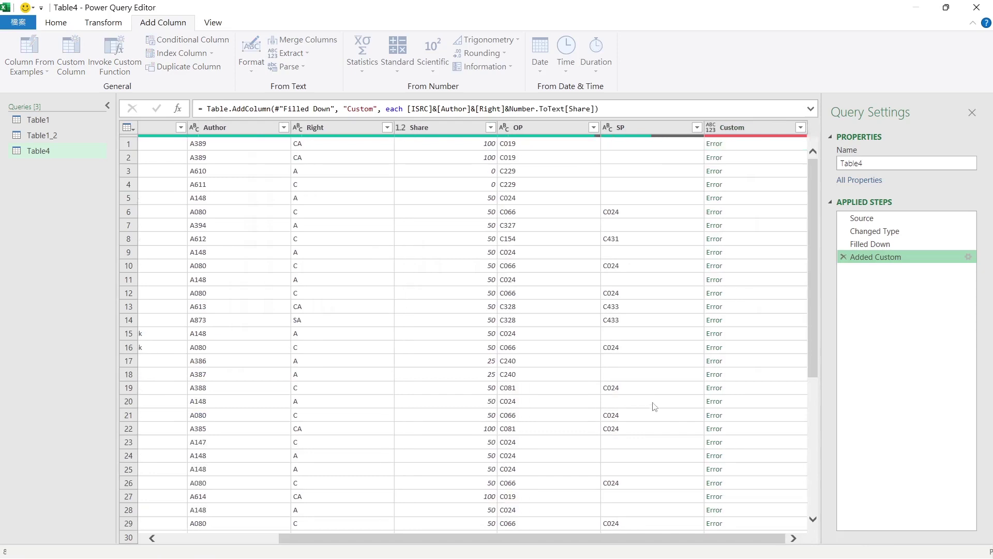
click(744, 145)
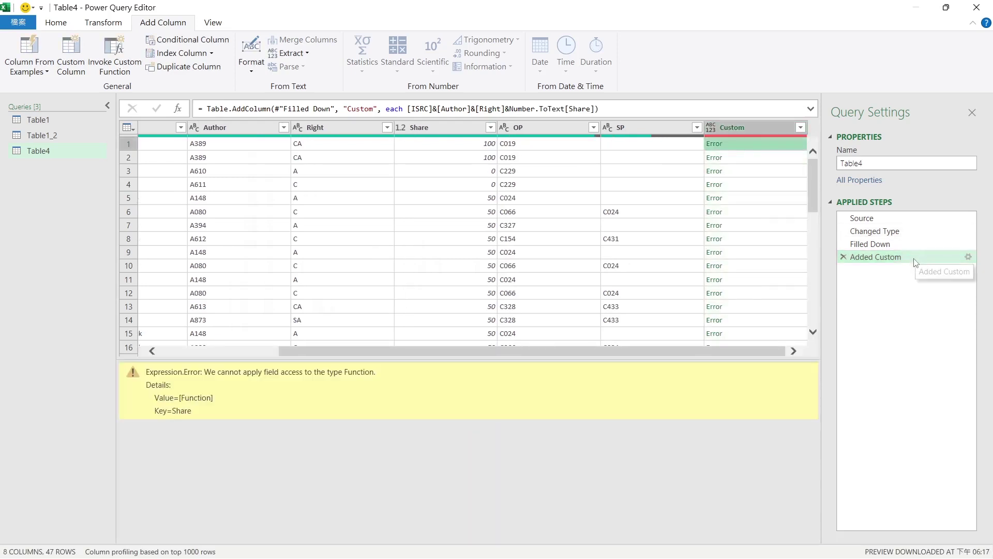
click(968, 257)
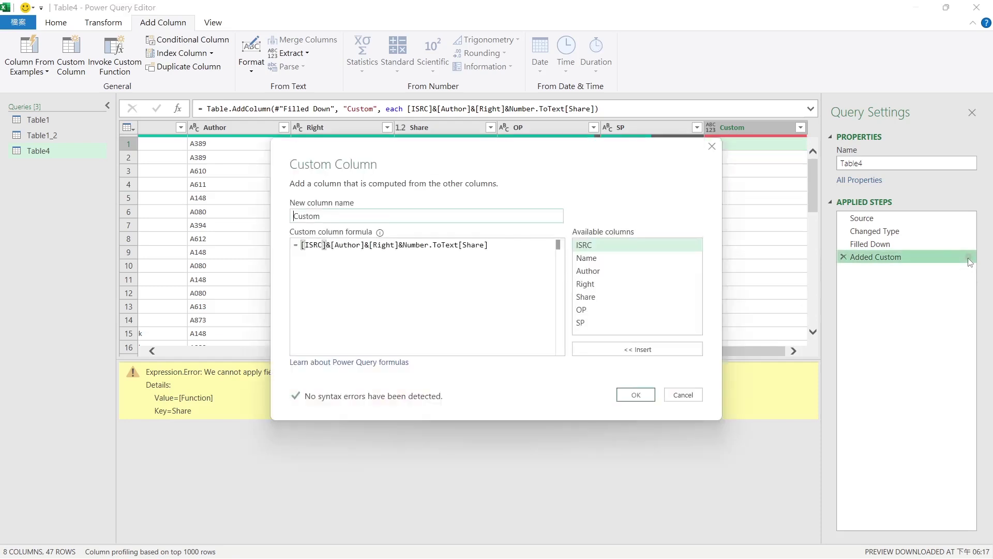
click(460, 246)
text(()
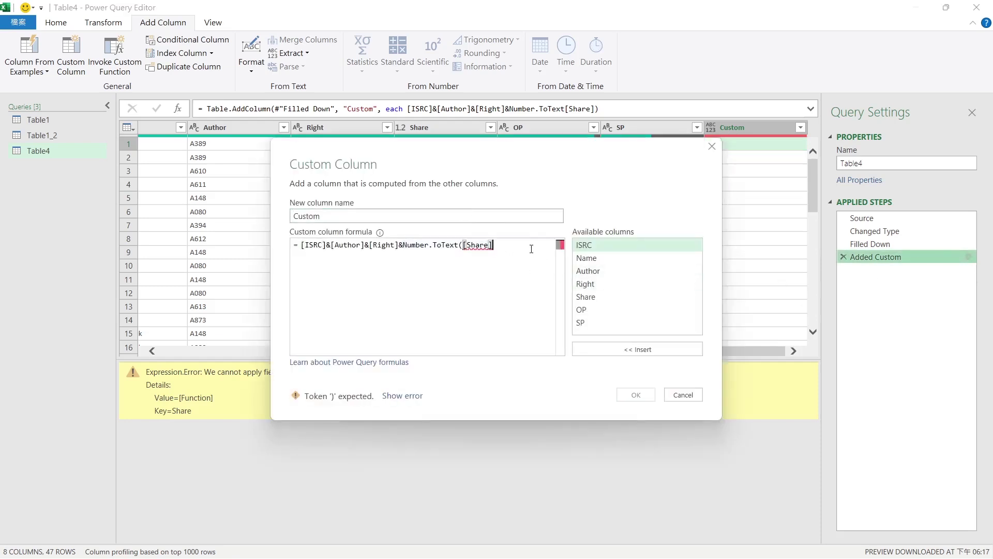
text())
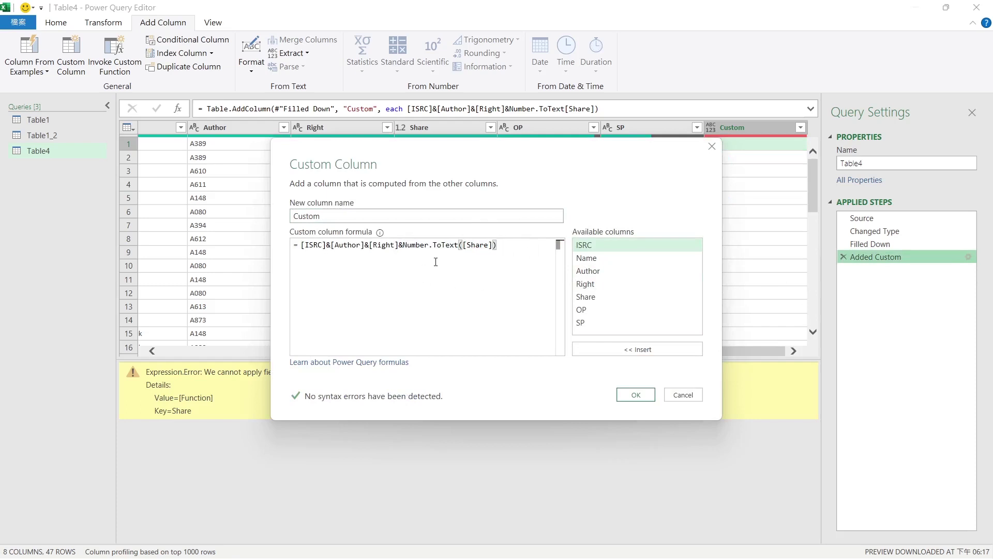
click(636, 395)
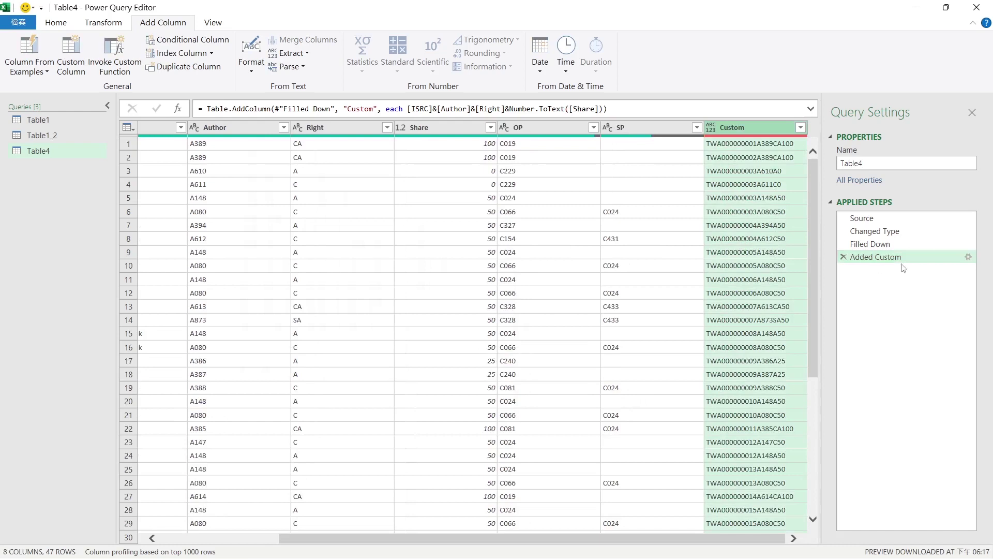
- Insert &"_" separators between the ISRC, Author, Right and Share references in the Custom formula
click(969, 256)
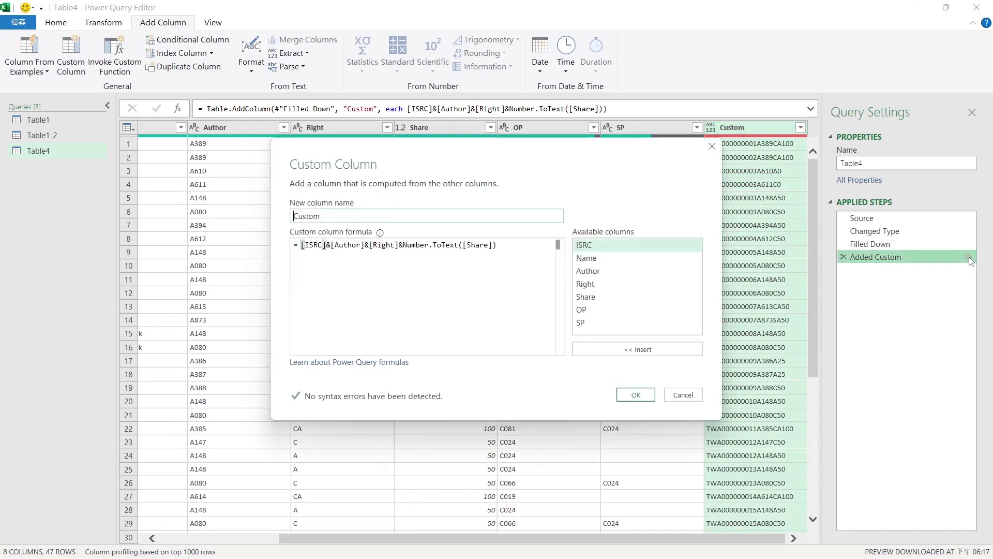
double_click(346, 244)
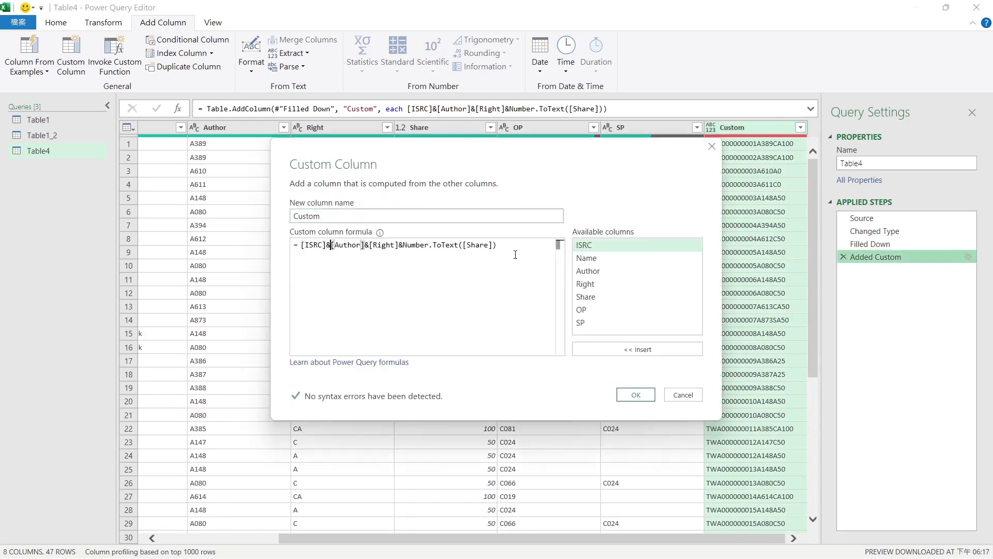
text("_"&)
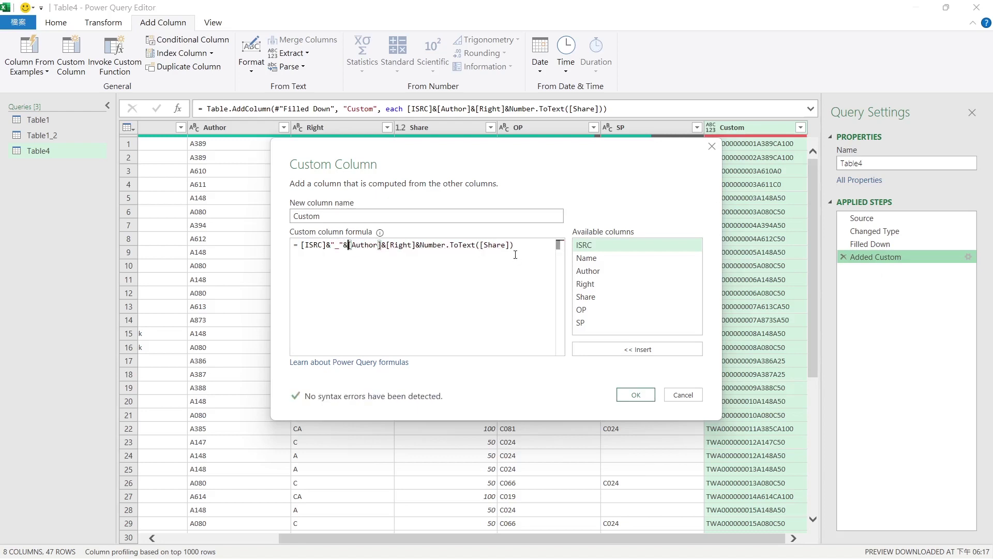
drag(327, 246, 343, 245)
key(ctrl+c)
click(382, 246)
key(ctrl+v)
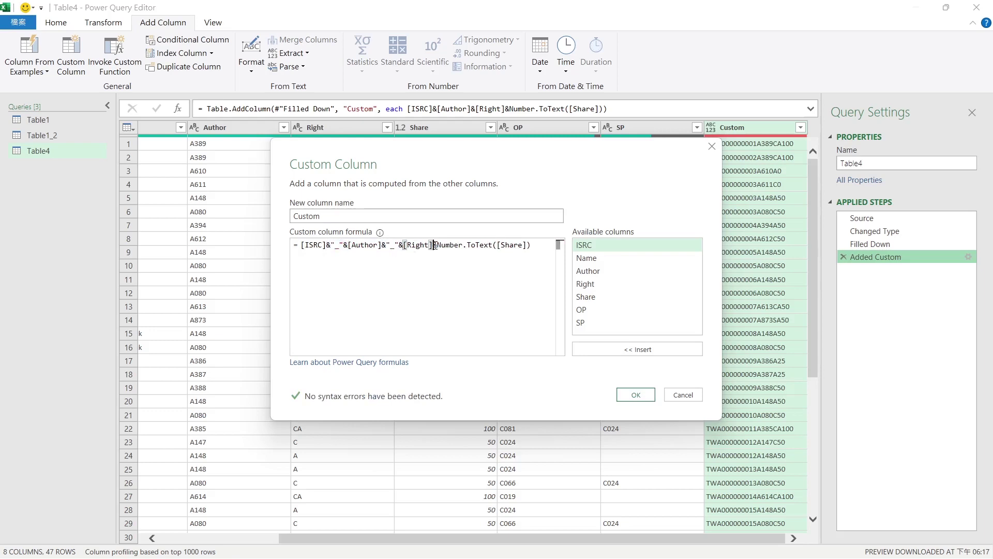
click(433, 246)
key(ctrl+v)
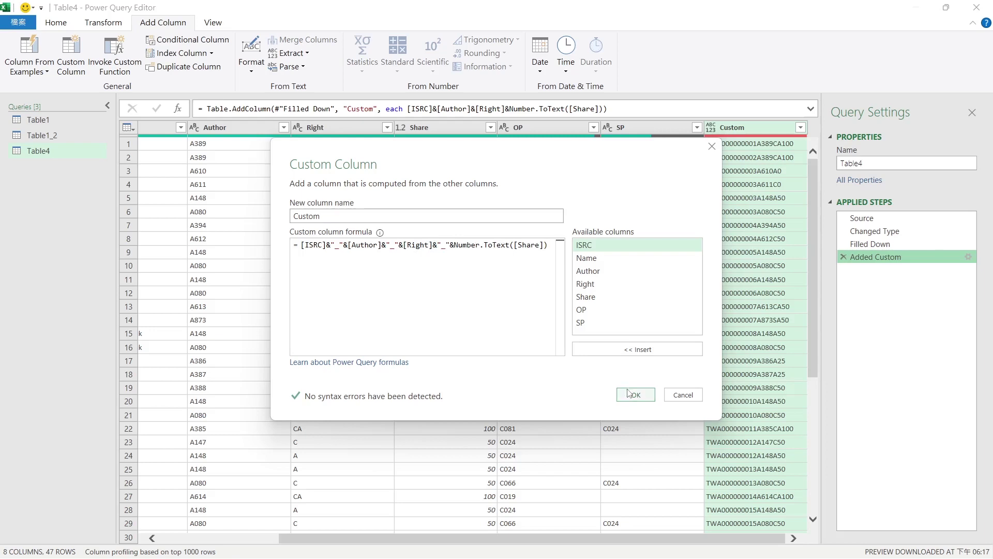
click(635, 395)
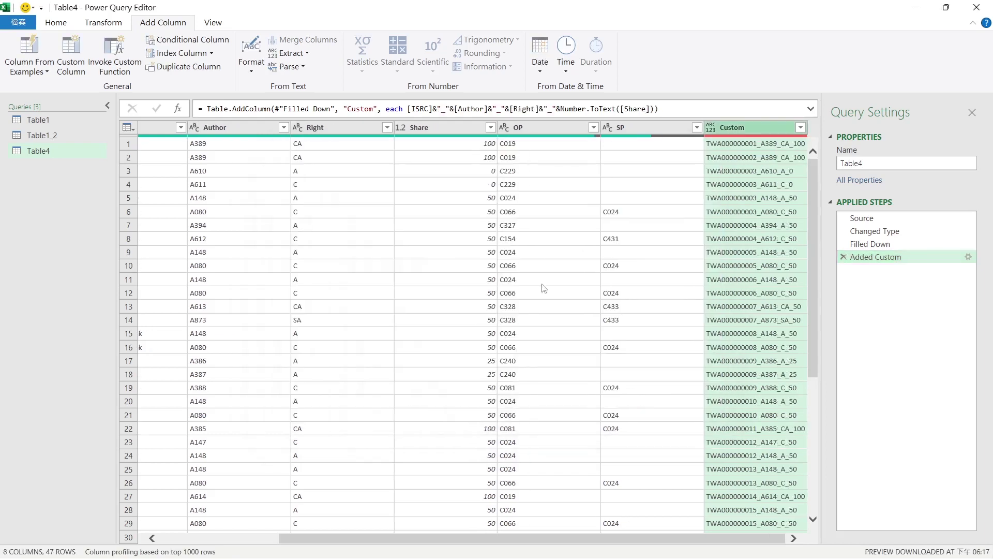
- Close & Load Table4 and inspect its new underscore-separated Custom column in Excel
click(56, 22)
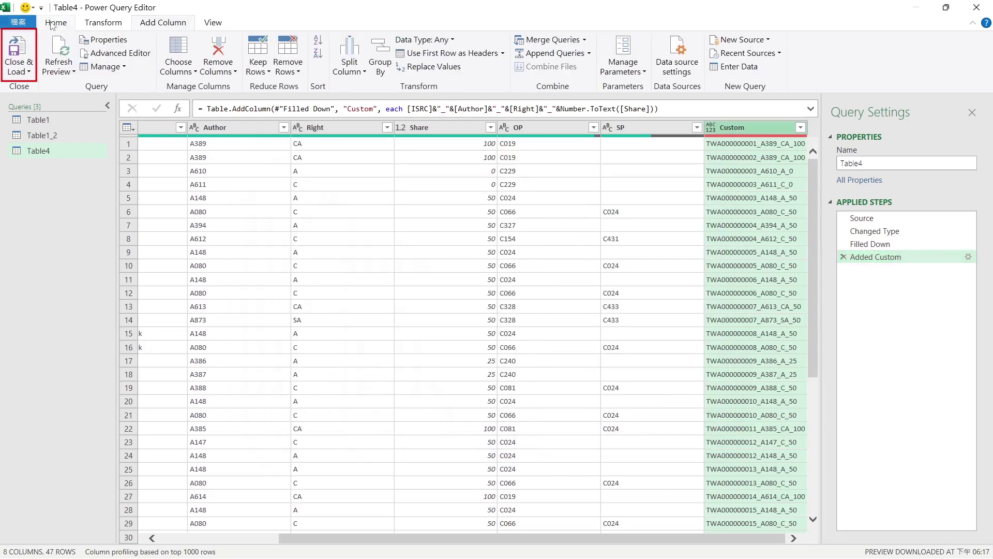
click(19, 56)
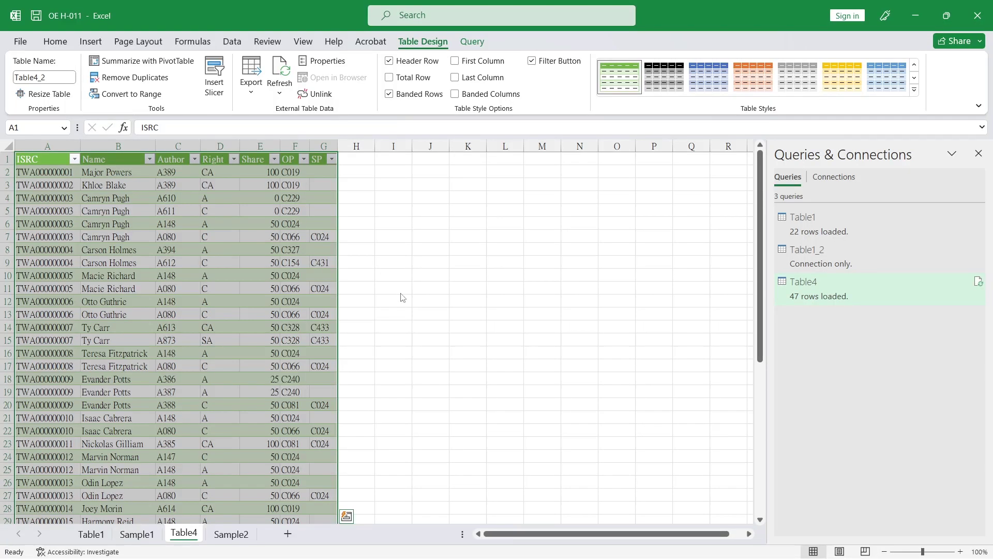
click(401, 294)
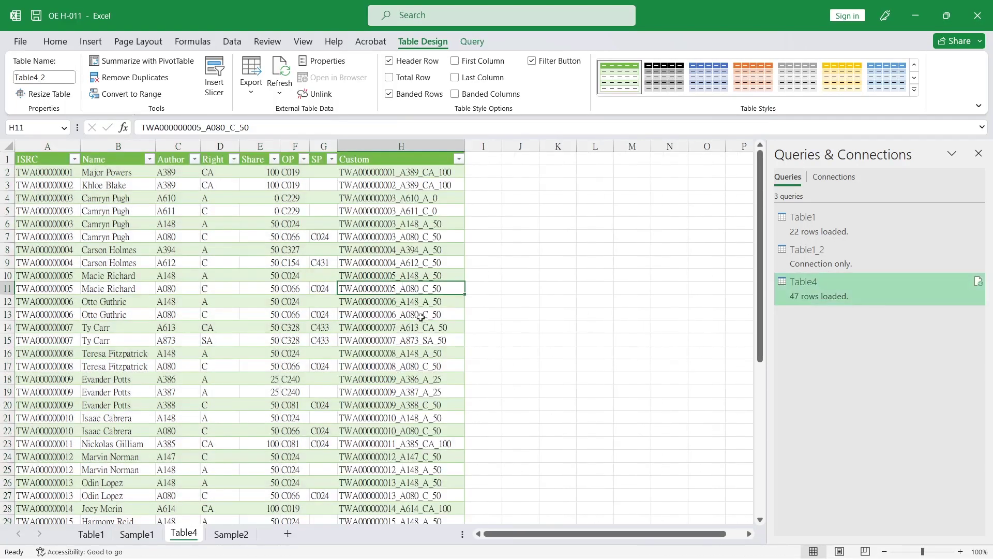
click(401, 314)
click(386, 147)
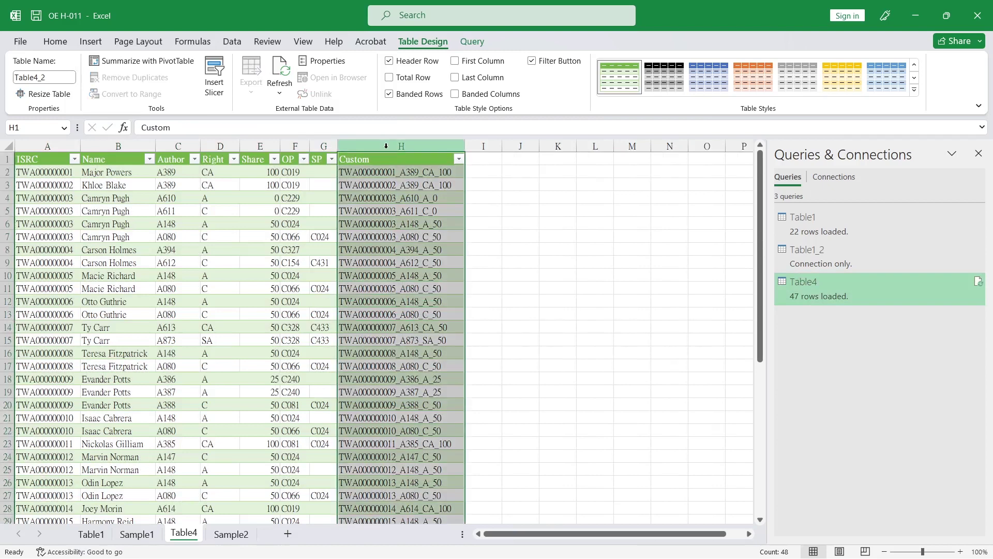
right_click(373, 146)
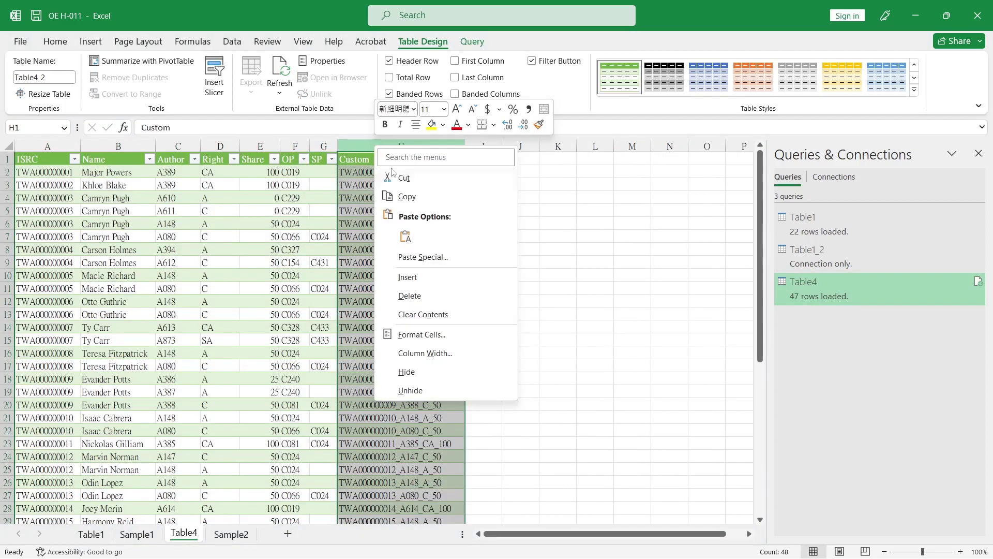
key(Escape)
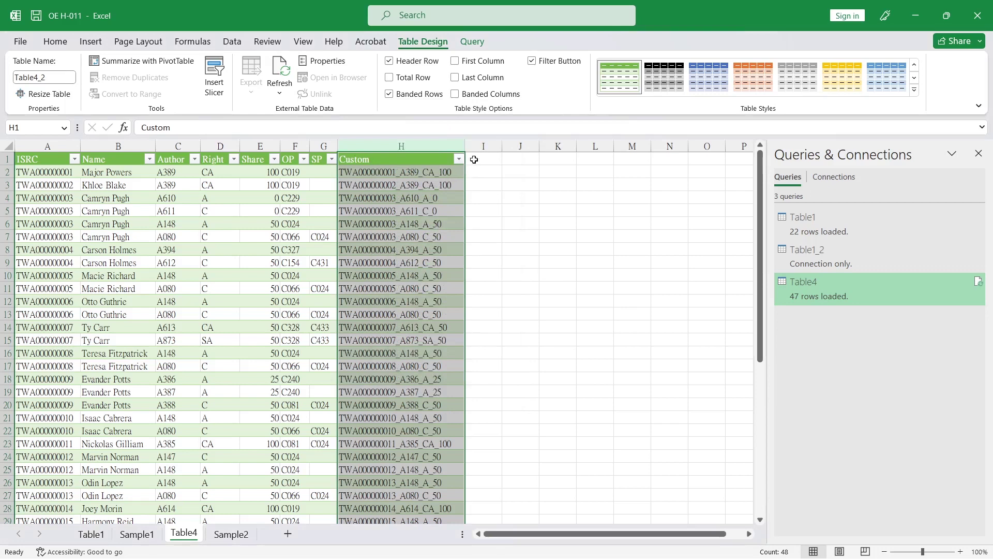
- Add a Comment header in I1 and paste ISRC TWA000000011 from A23 into I23
click(484, 160)
text(Comment)
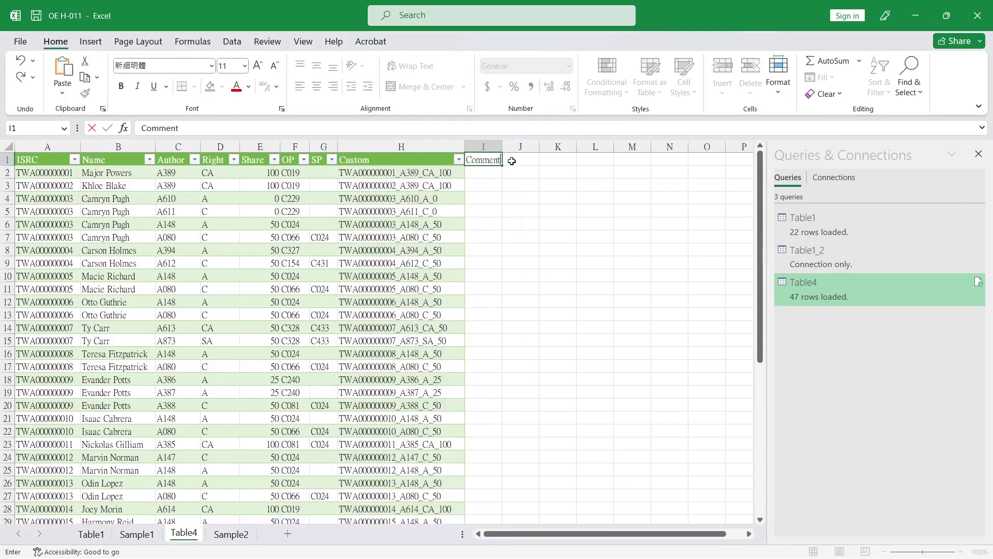
key(Return)
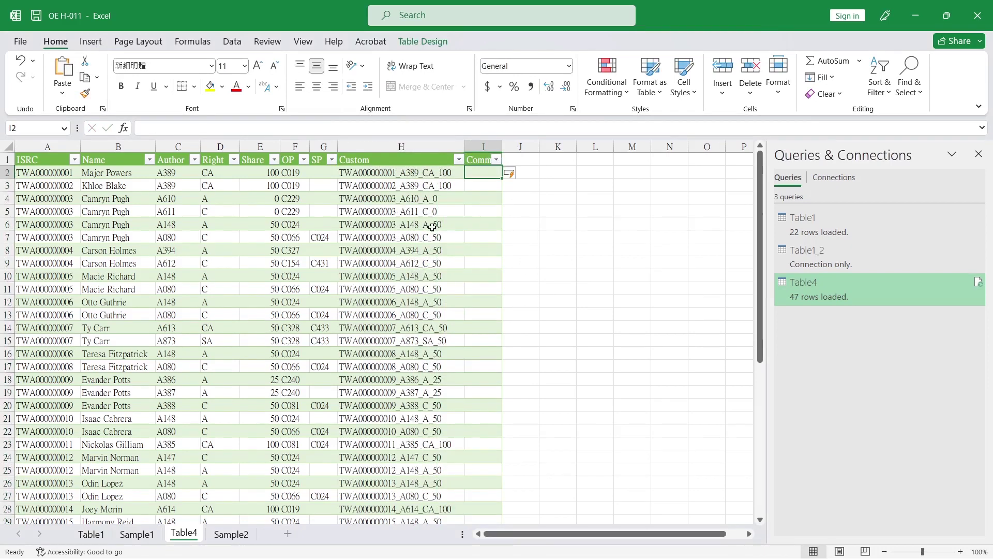
click(419, 147)
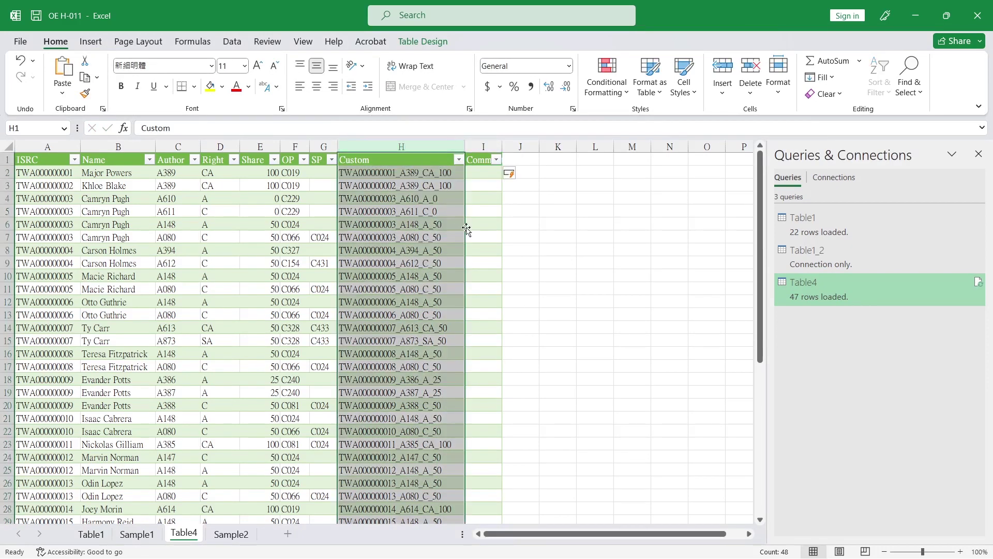
click(482, 236)
click(122, 366)
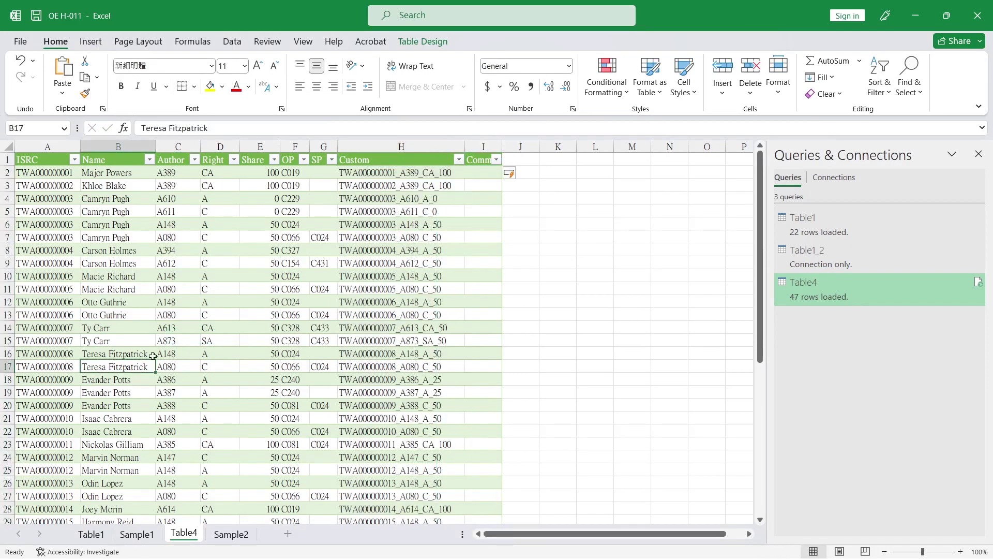
click(49, 445)
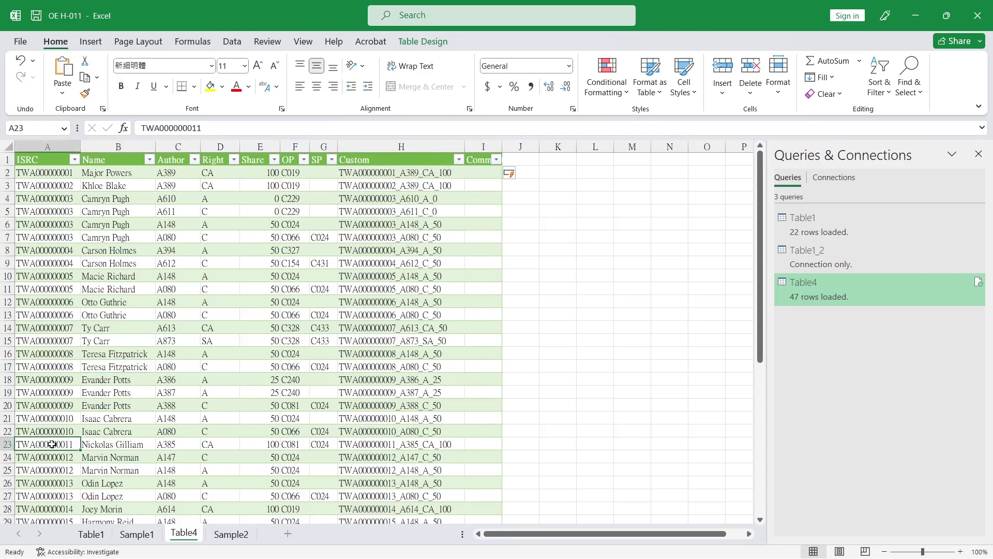
key(ctrl+c)
click(483, 443)
key(ctrl+v)
click(483, 161)
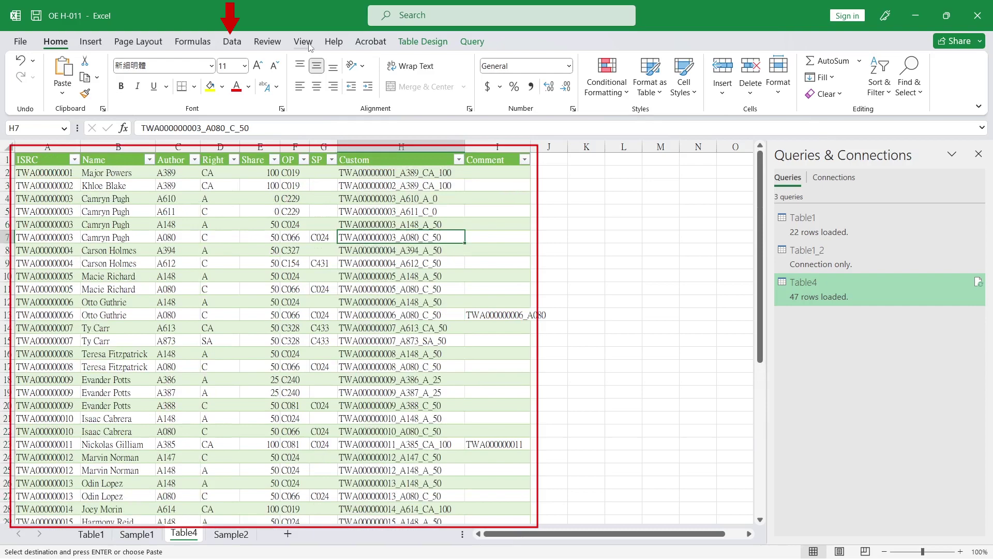
- Create a Table4_2 query from the commented table and check its Custom and Comment columns
click(232, 41)
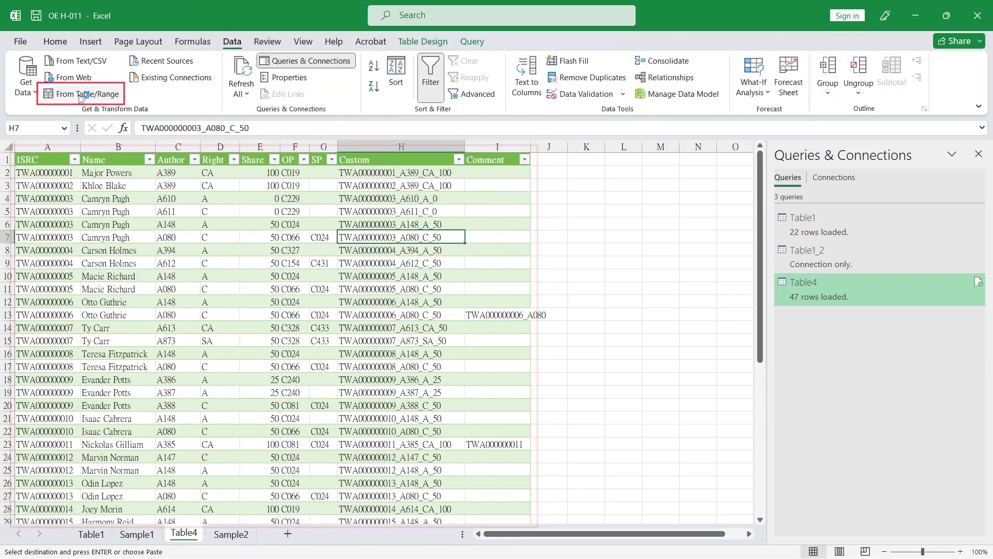
click(88, 94)
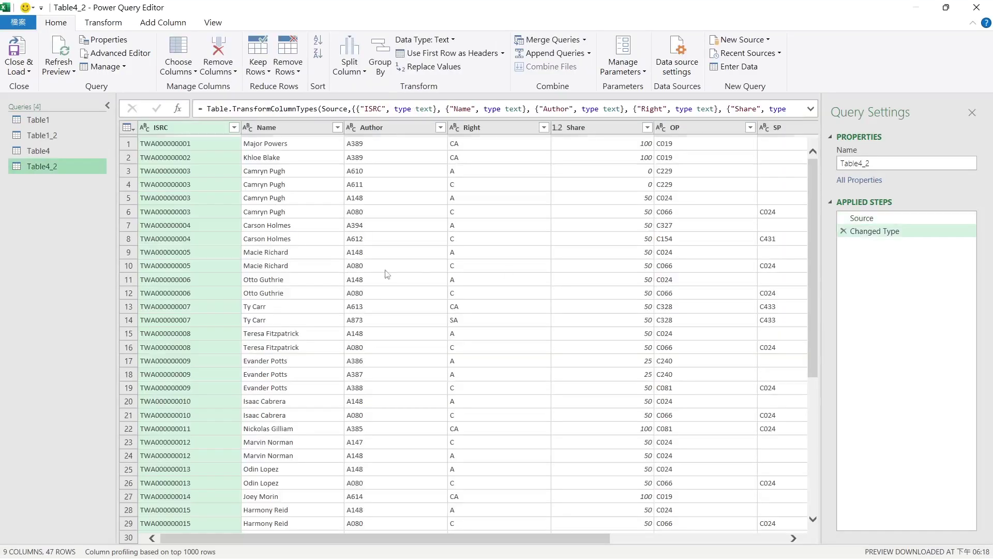
click(726, 536)
drag(544, 461, 767, 461)
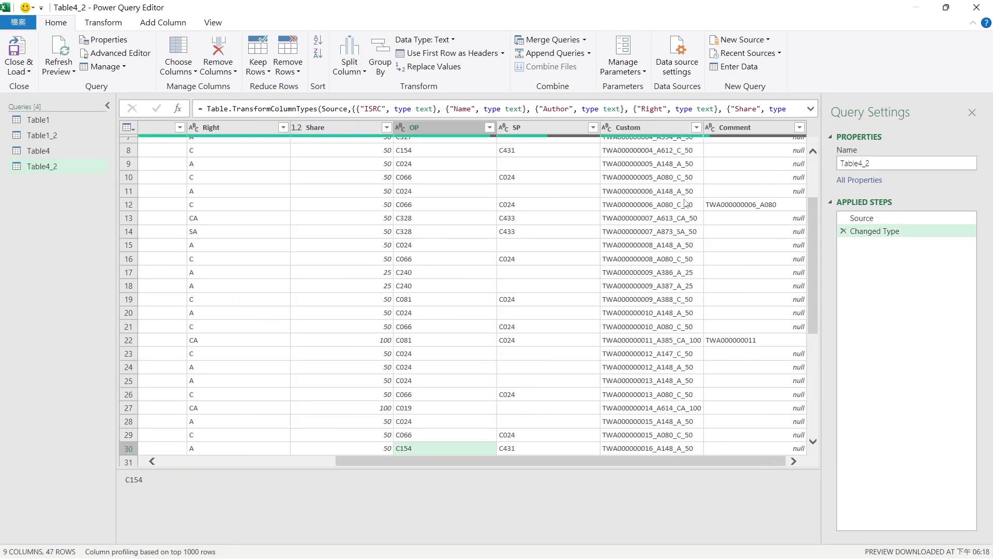
- Merge Table4_2 into Table4 on the Custom key, expanding only Comment, and load it
click(38, 151)
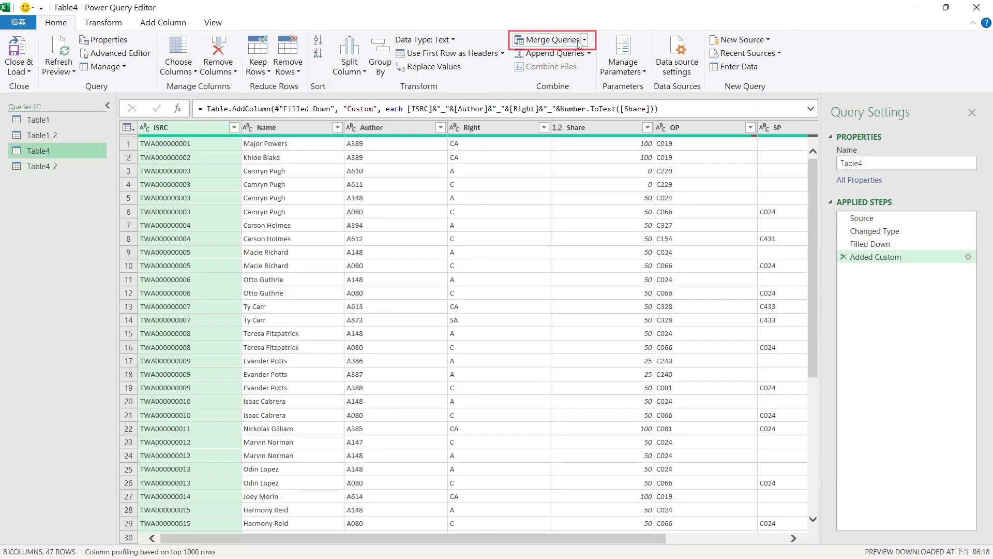
click(547, 40)
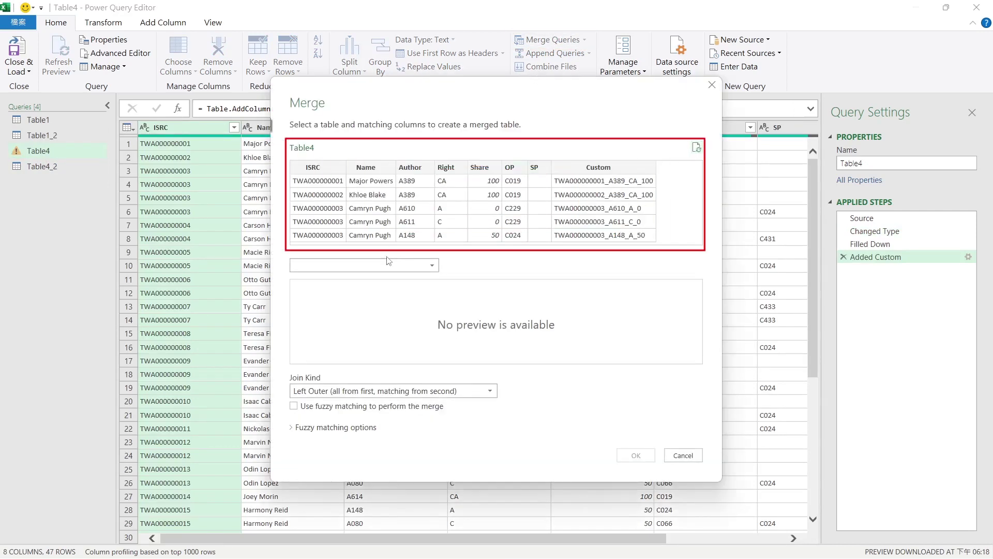
click(388, 265)
click(367, 318)
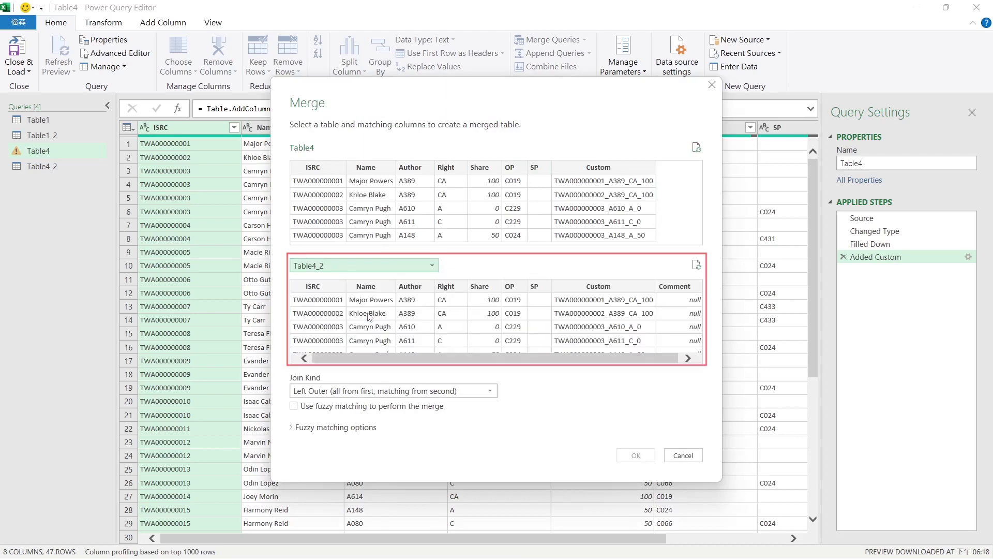
click(598, 294)
click(602, 198)
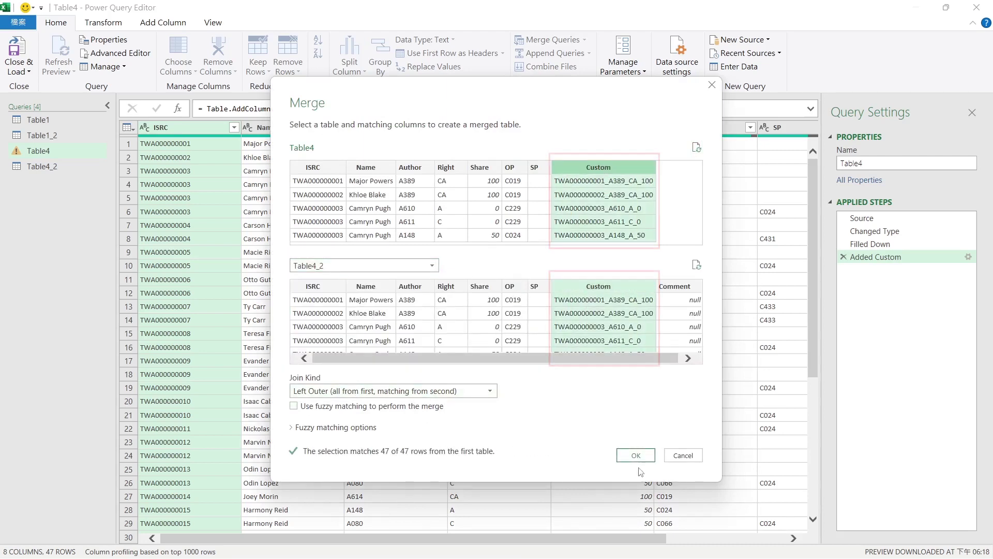
click(636, 454)
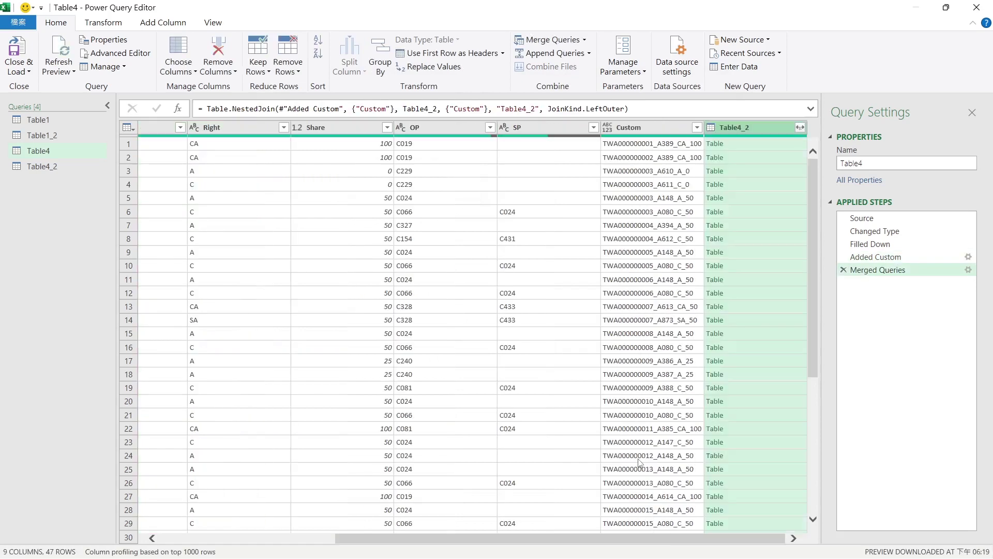
click(801, 127)
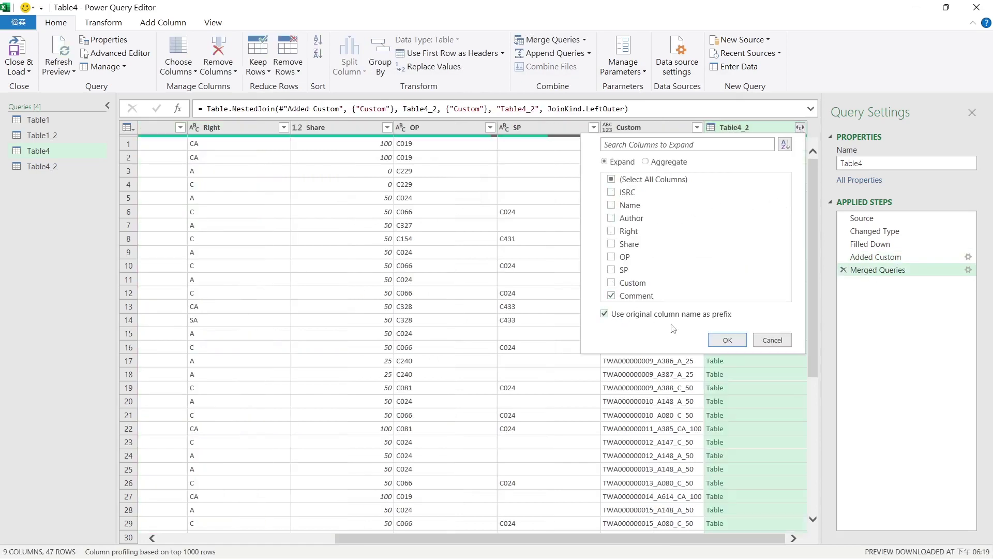
click(726, 340)
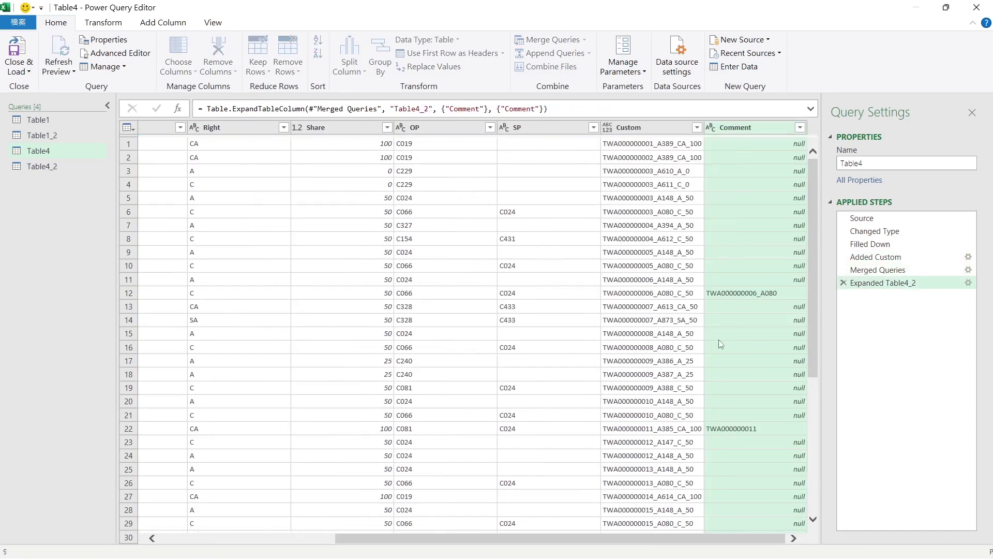
mouse_move(775, 539)
mouse_down()
mouse_move(783, 540)
mouse_move(775, 537)
mouse_up()
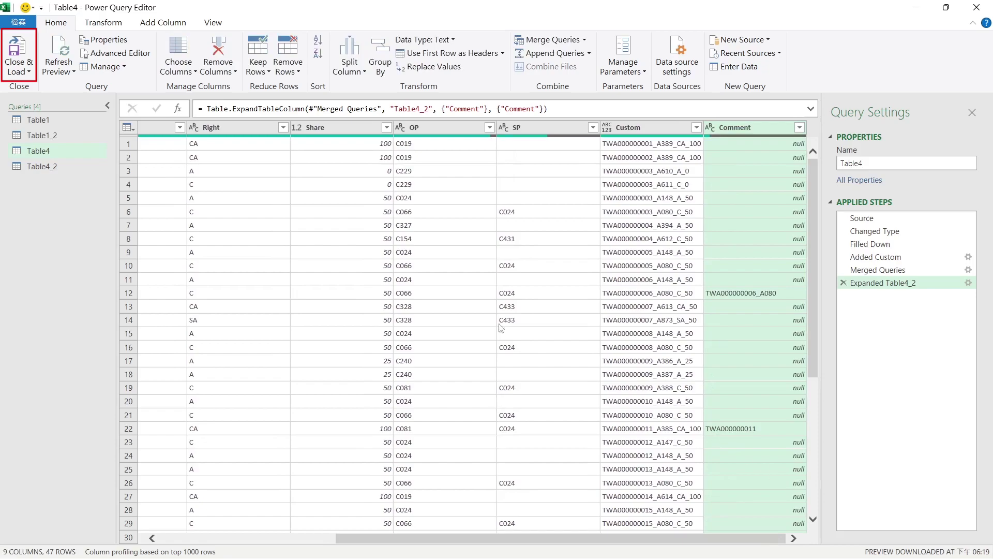
click(19, 54)
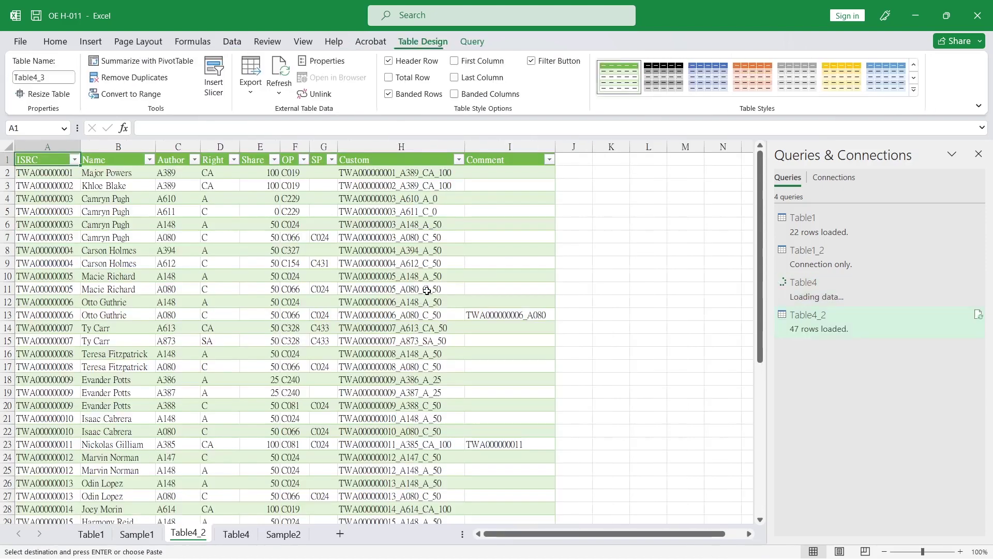
- Compare Table4's Comment and Comment2 entries in row 13, then switch to the Table4_2 sheet
click(237, 534)
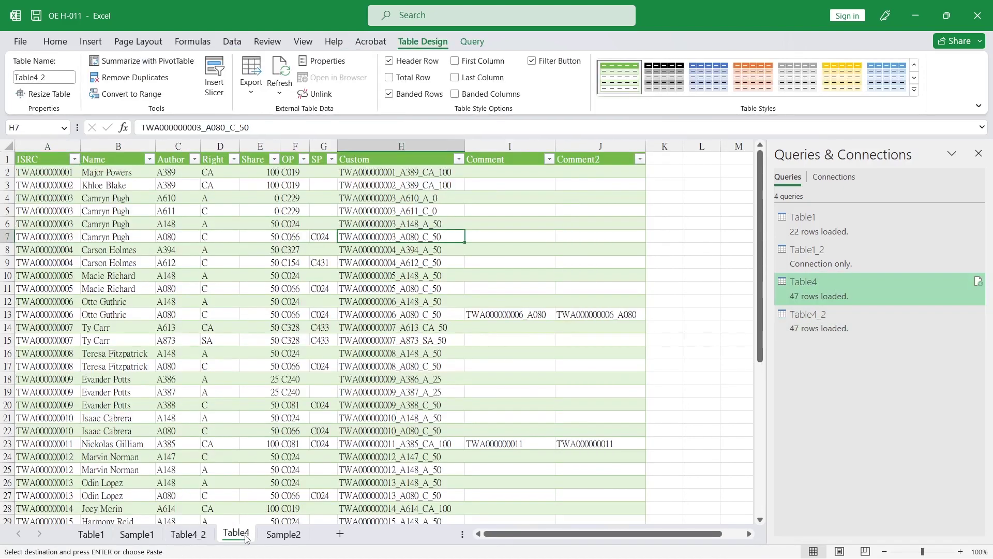
click(476, 369)
click(523, 313)
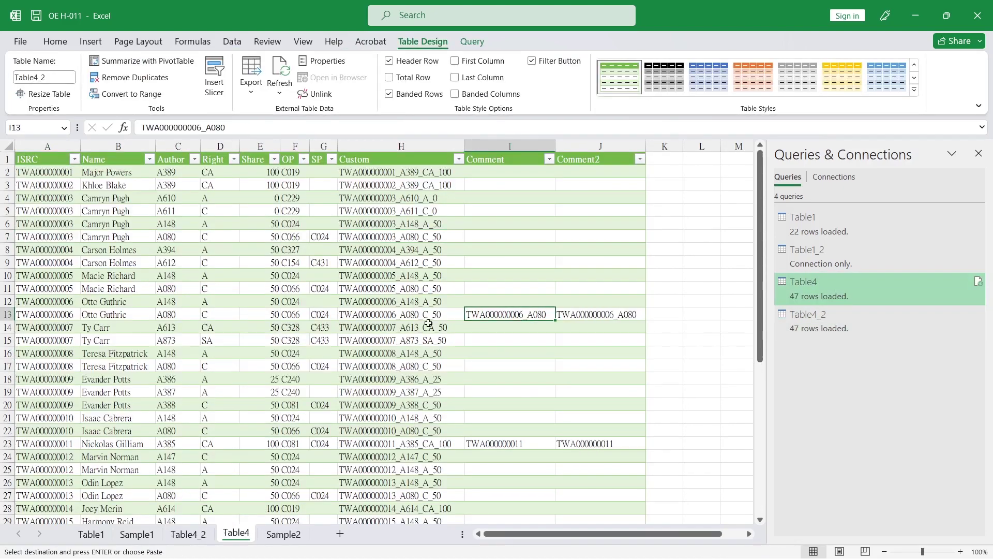
click(57, 314)
click(188, 534)
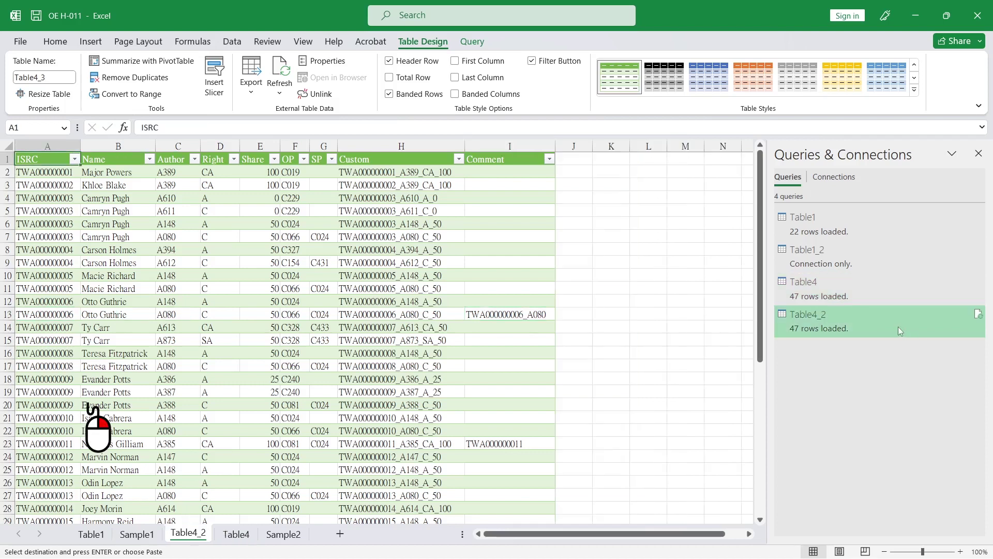
- Open the context menu for the Table4_2 query in the Queries & Connections pane
right_click(867, 318)
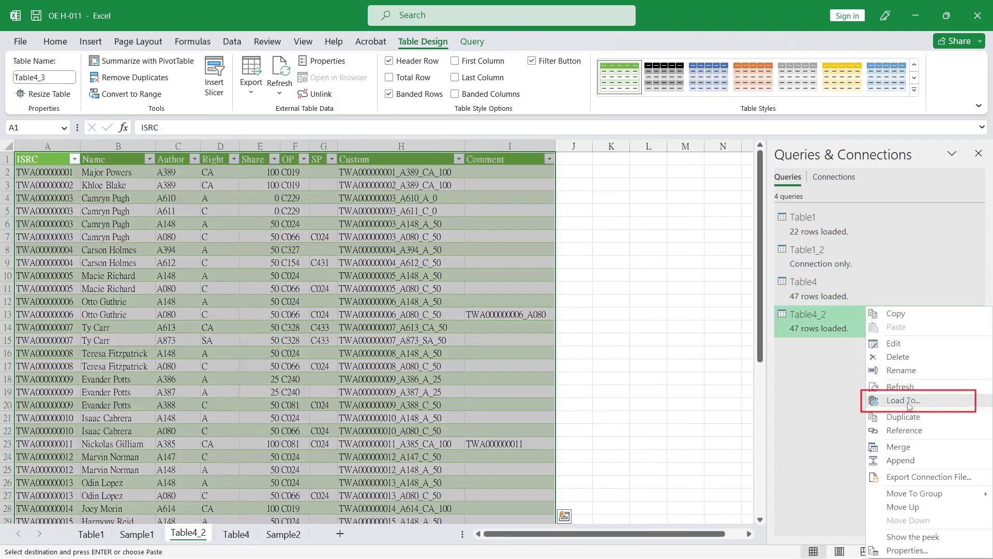